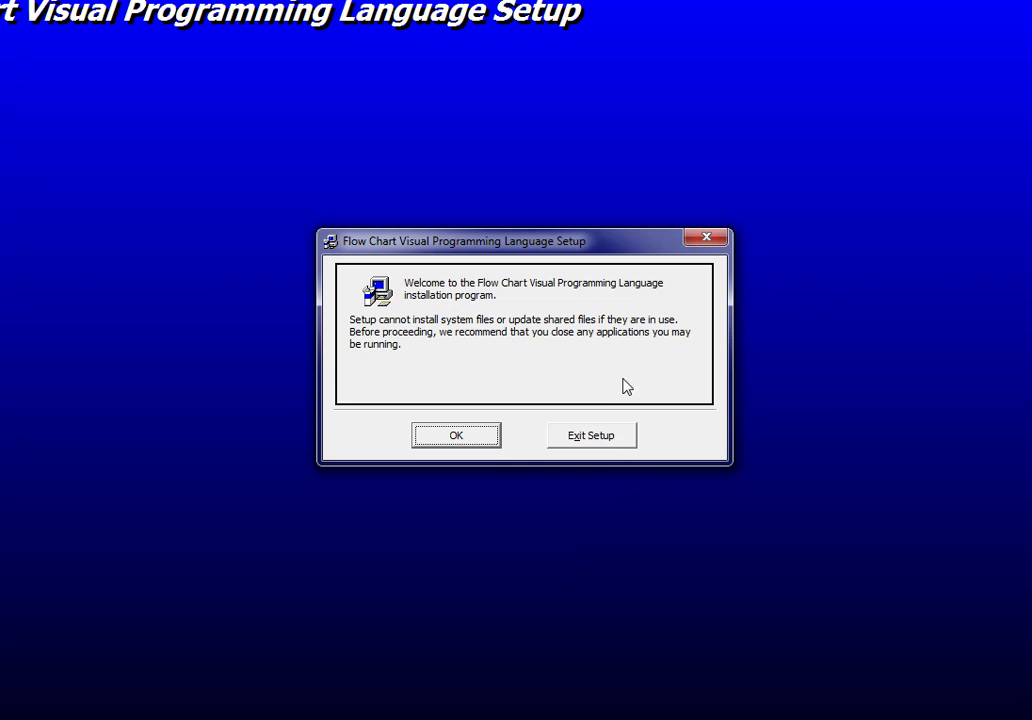
# - Start installing Flow Chart Visual Programming Language with the default directory and program group, declining to keep the existing test08_loop.fpp file
pyautogui.click(463, 442)
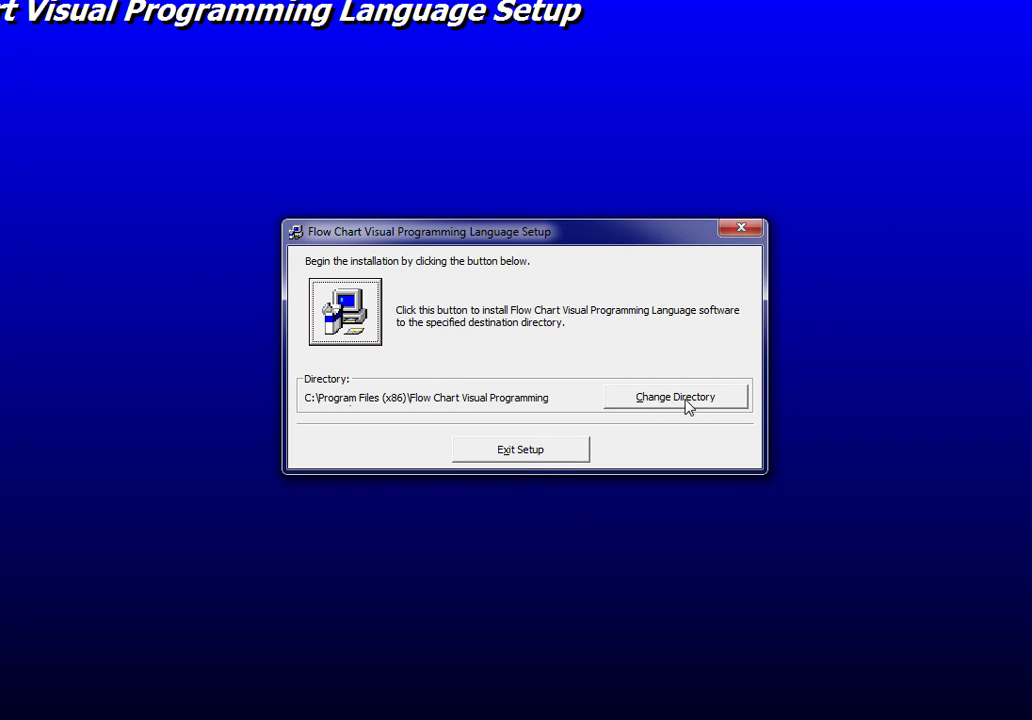
pyautogui.click(345, 311)
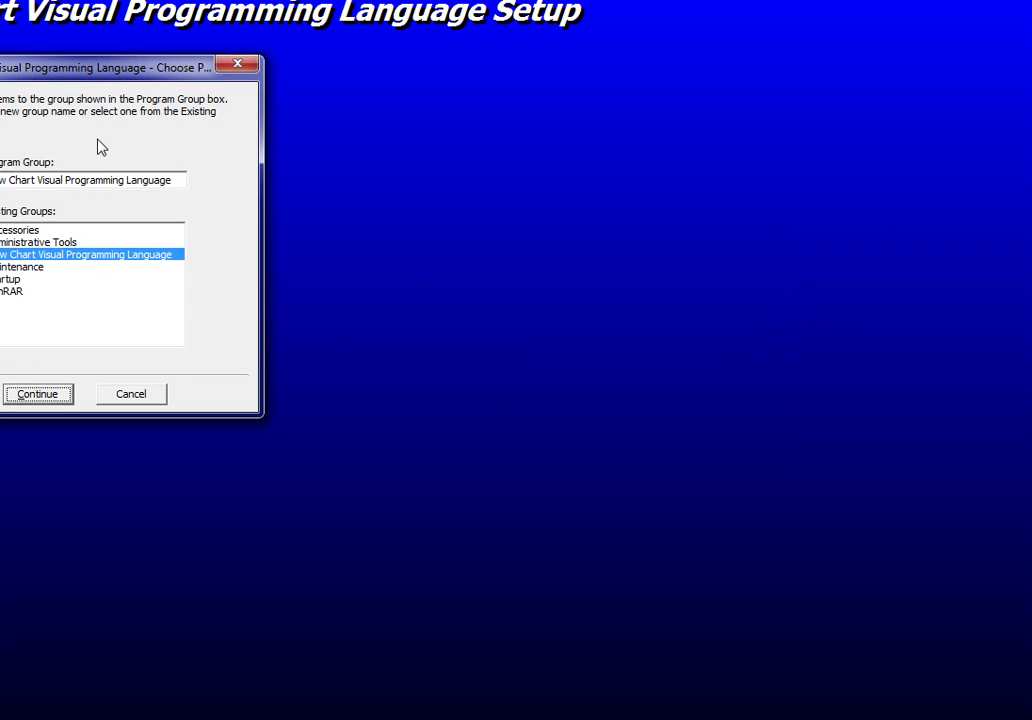
pyautogui.moveTo(88, 83); pyautogui.dragTo(240, 105)
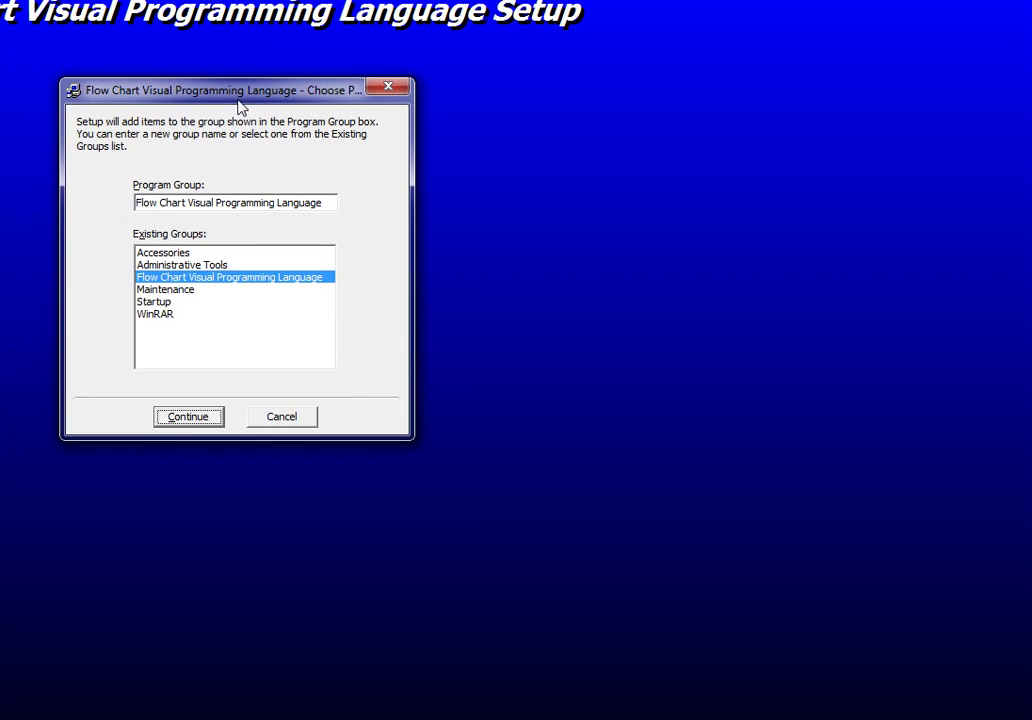
pyautogui.click(192, 420)
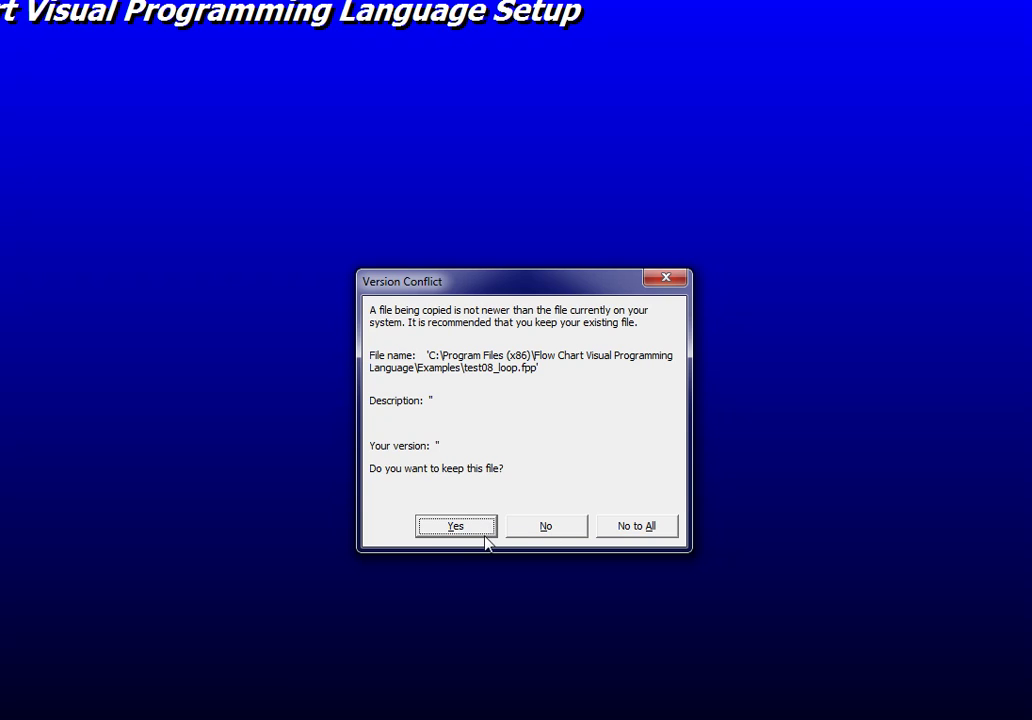
pyautogui.click(521, 530)
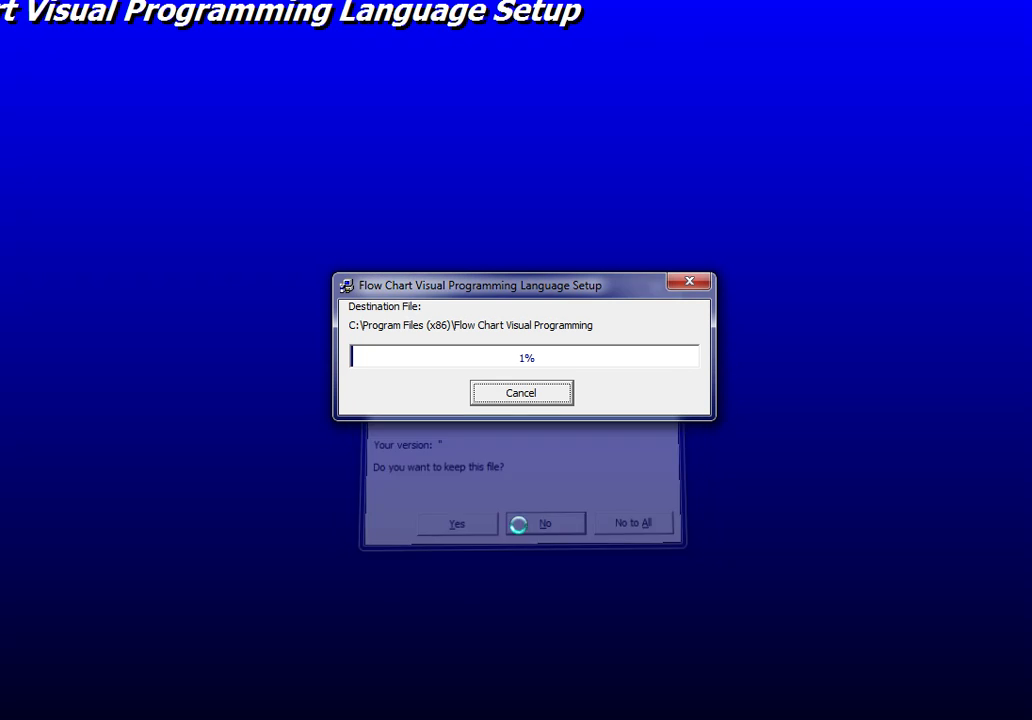
# - Cancel the running installation, confirm exiting setup and let it remove the temporary installation files
pyautogui.click(535, 393)
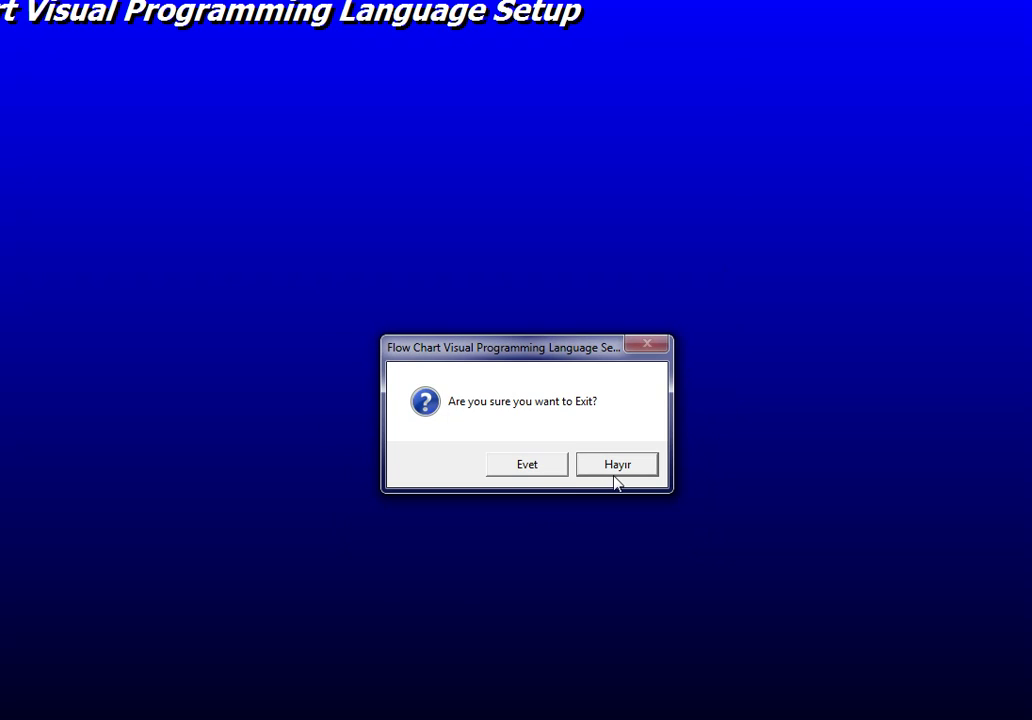
pyautogui.click(528, 466)
pyautogui.click(704, 486)
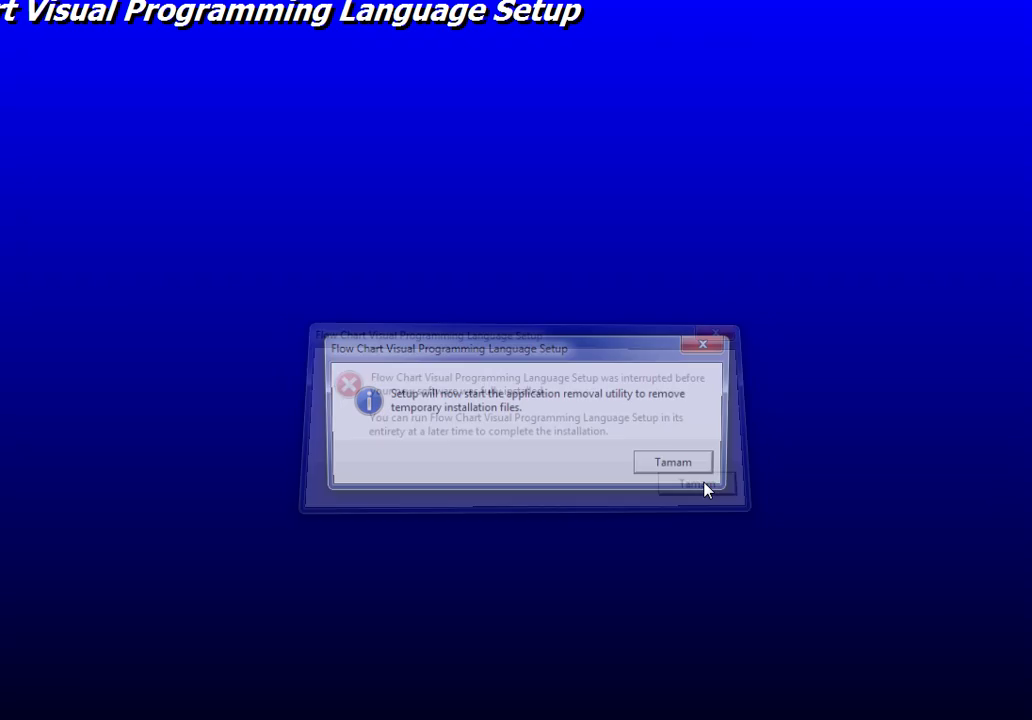
pyautogui.click(686, 468)
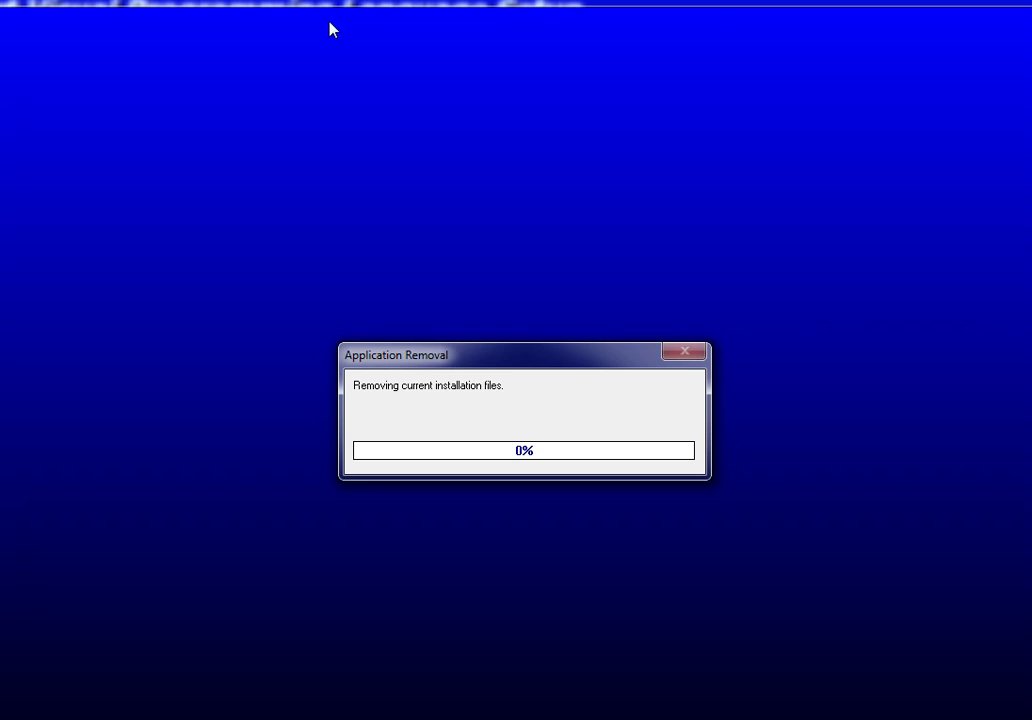
# - Switch to the desktop and dismiss the program compatibility assistant without reinstalling
pyautogui.hotkey('alt', 'Tab')
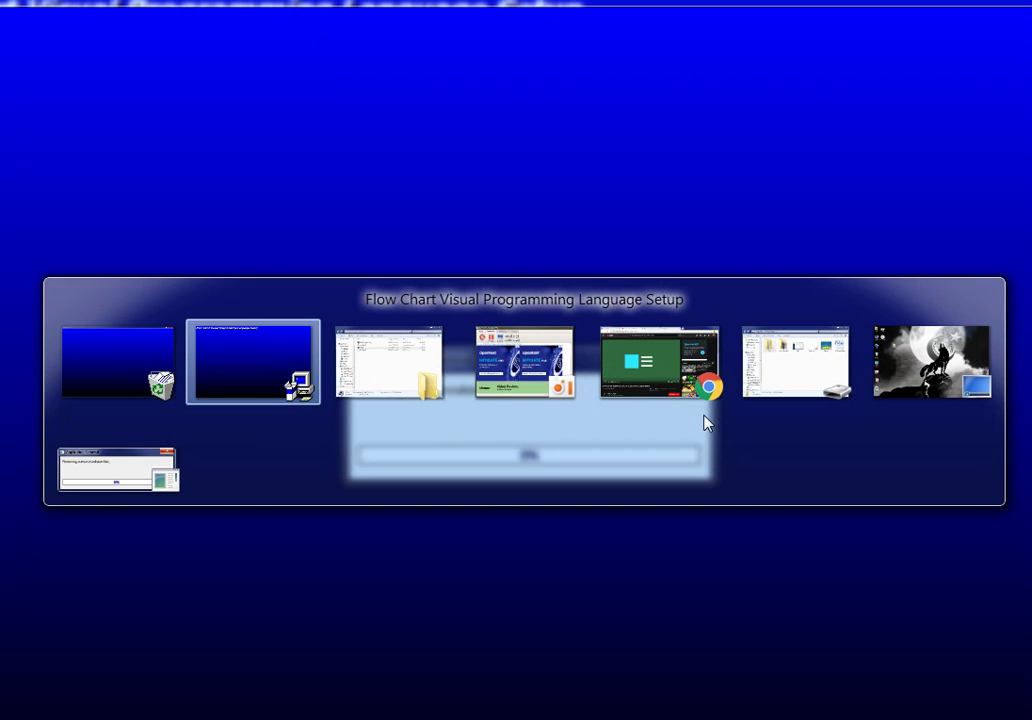
pyautogui.hotkey('alt', 'Tab')
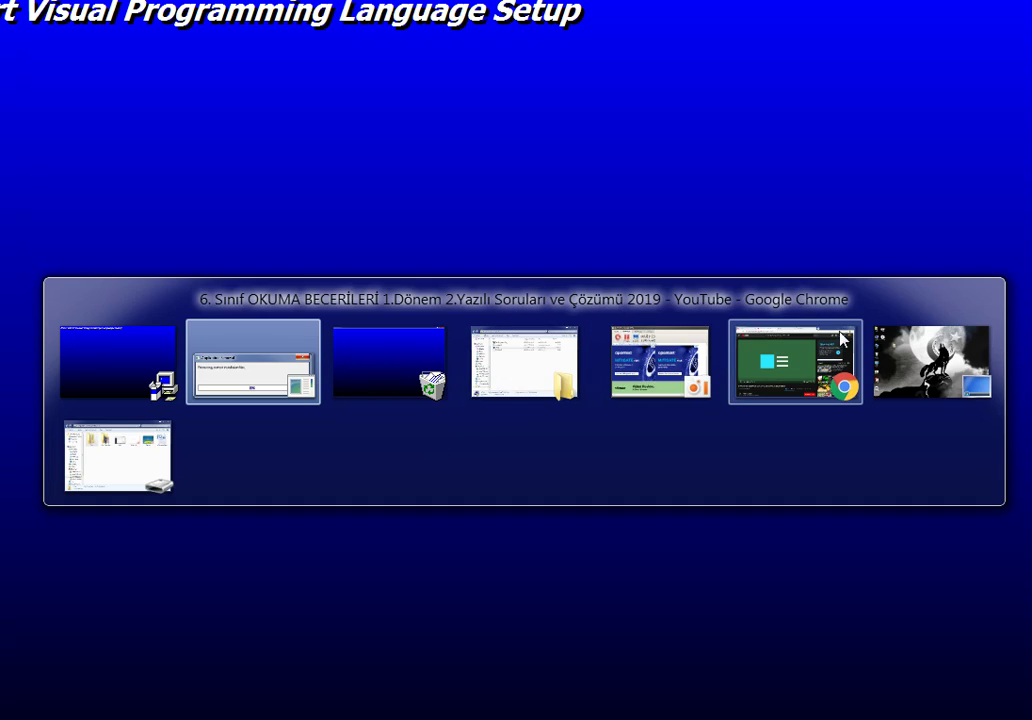
pyautogui.click(870, 374)
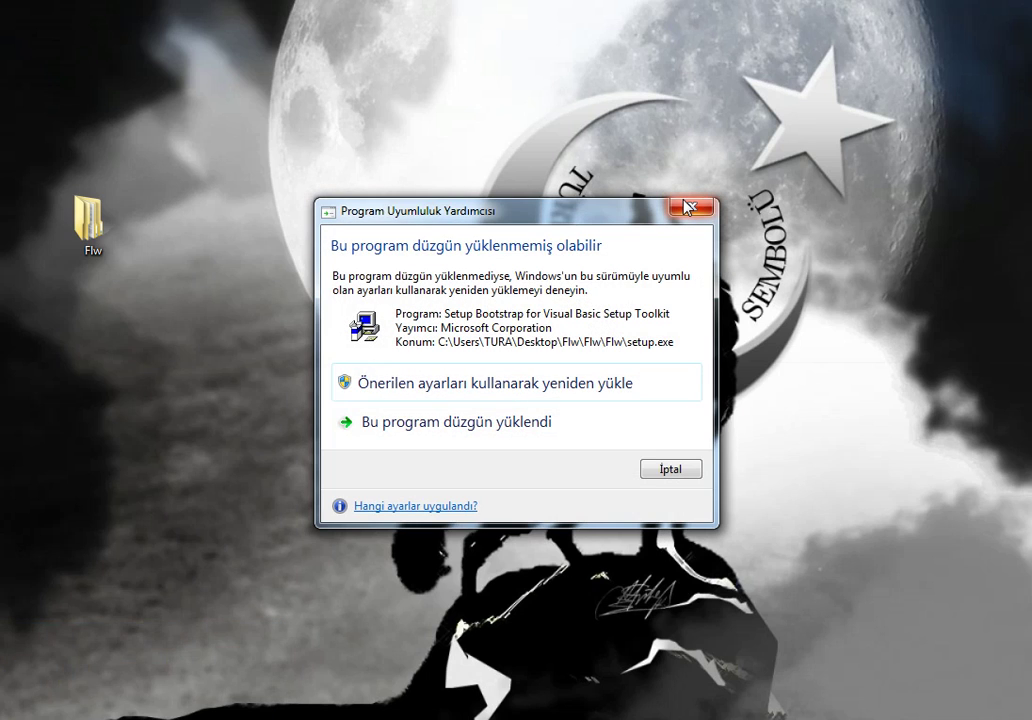
pyautogui.click(668, 472)
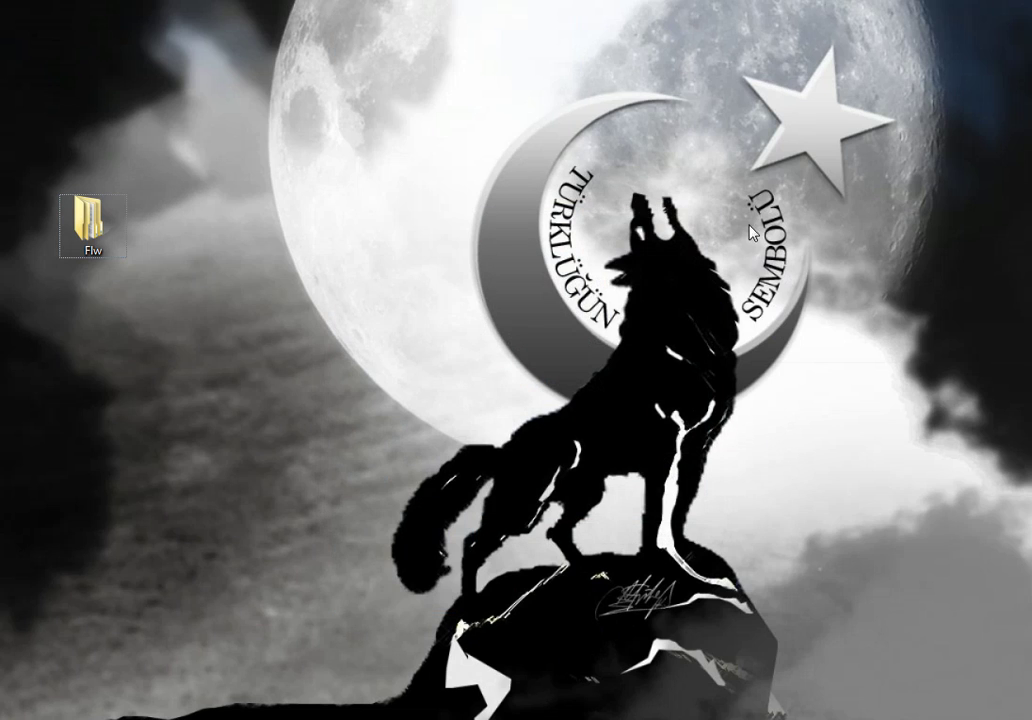
# - Launch the installed Flow Chart Visual Programming Language and dismiss its startup warnings
pyautogui.press('super')
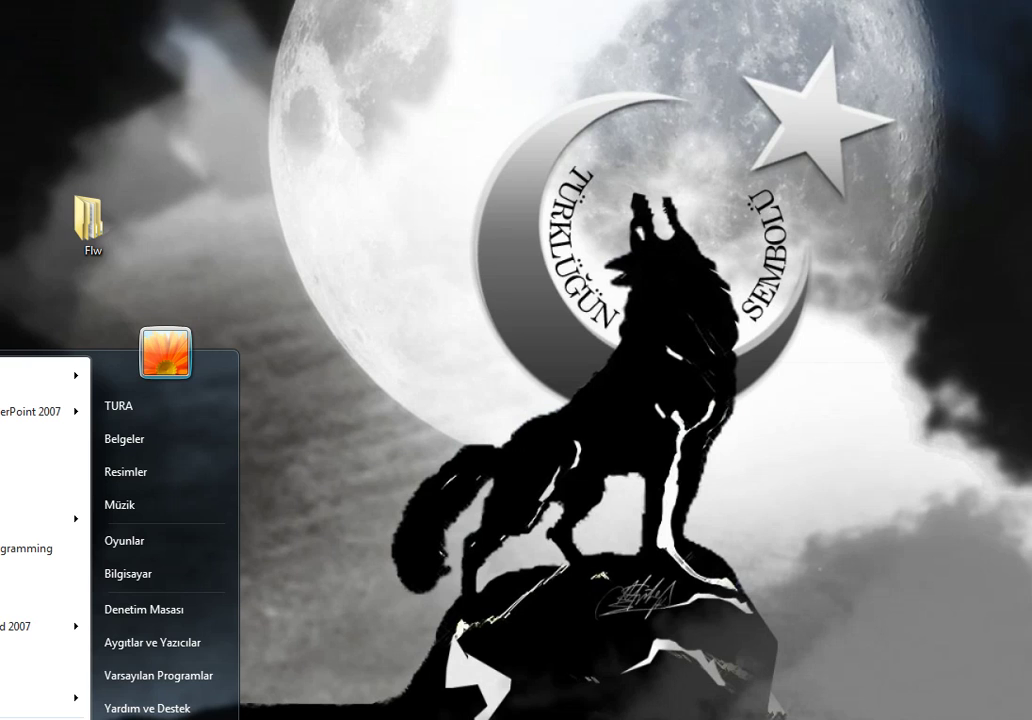
pyautogui.click(30, 553)
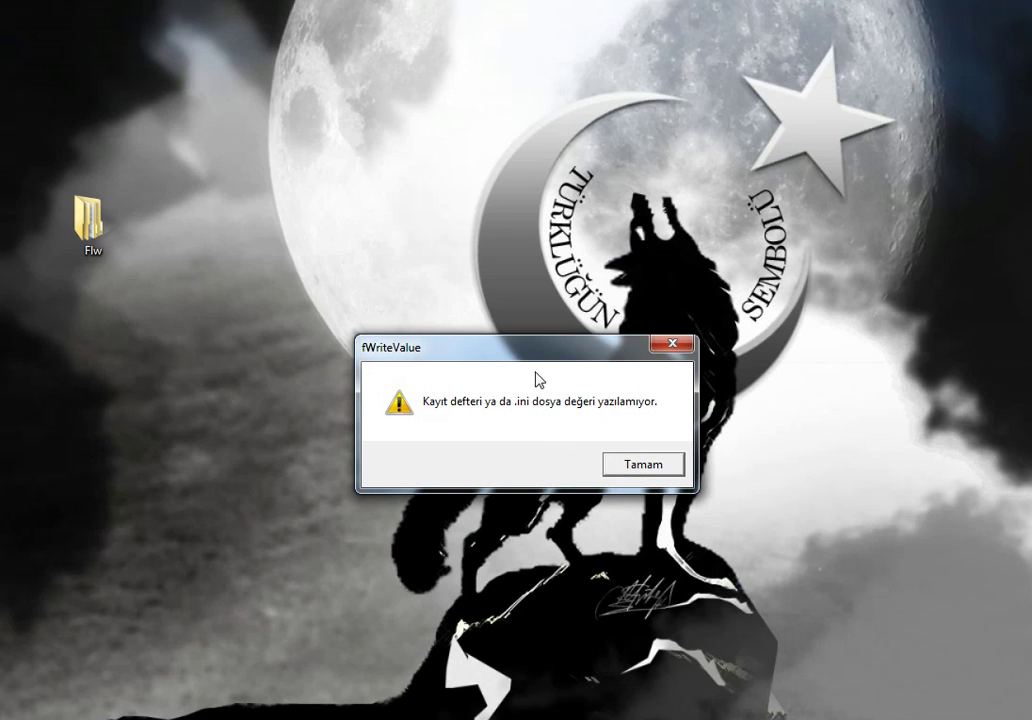
pyautogui.click(632, 465)
pyautogui.click(632, 465)
pyautogui.click(632, 465)
pyautogui.click(633, 465)
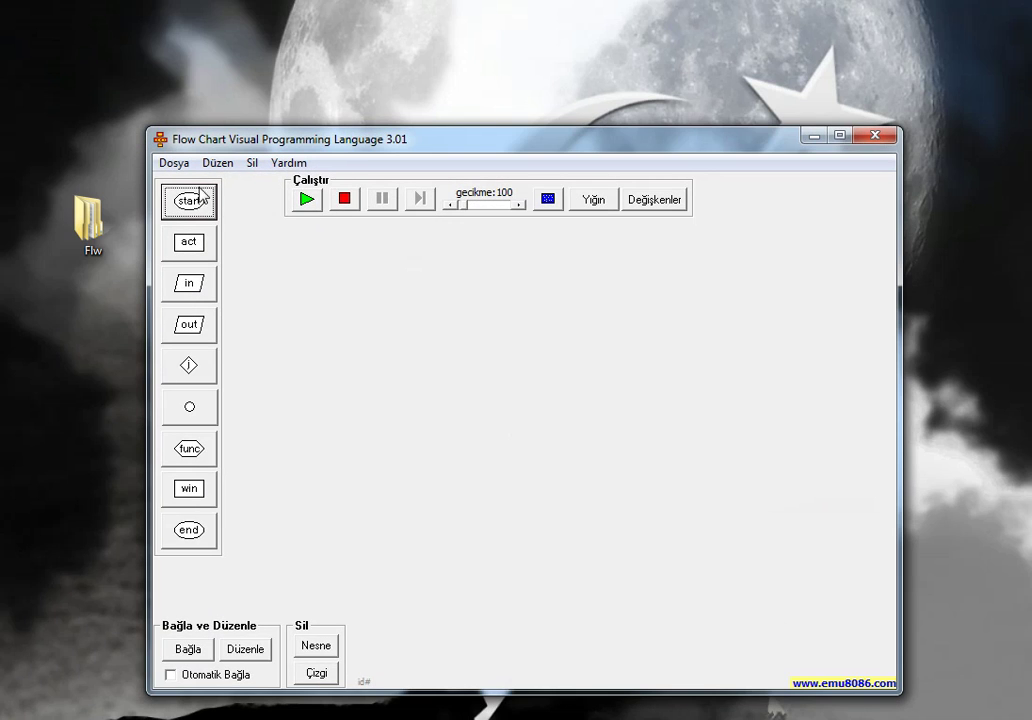
# - Place a start block and an input block below it with message "1.Sayı(First Number)" and variable x
pyautogui.moveTo(180, 205); pyautogui.dragTo(478, 260)
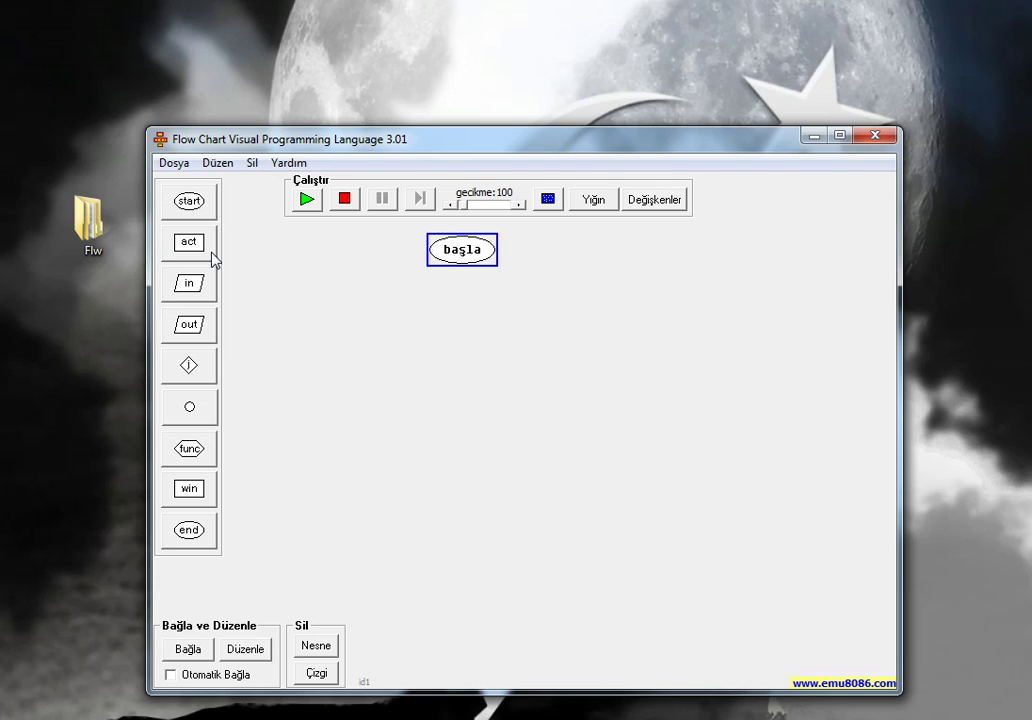
pyautogui.moveTo(189, 283); pyautogui.dragTo(470, 325)
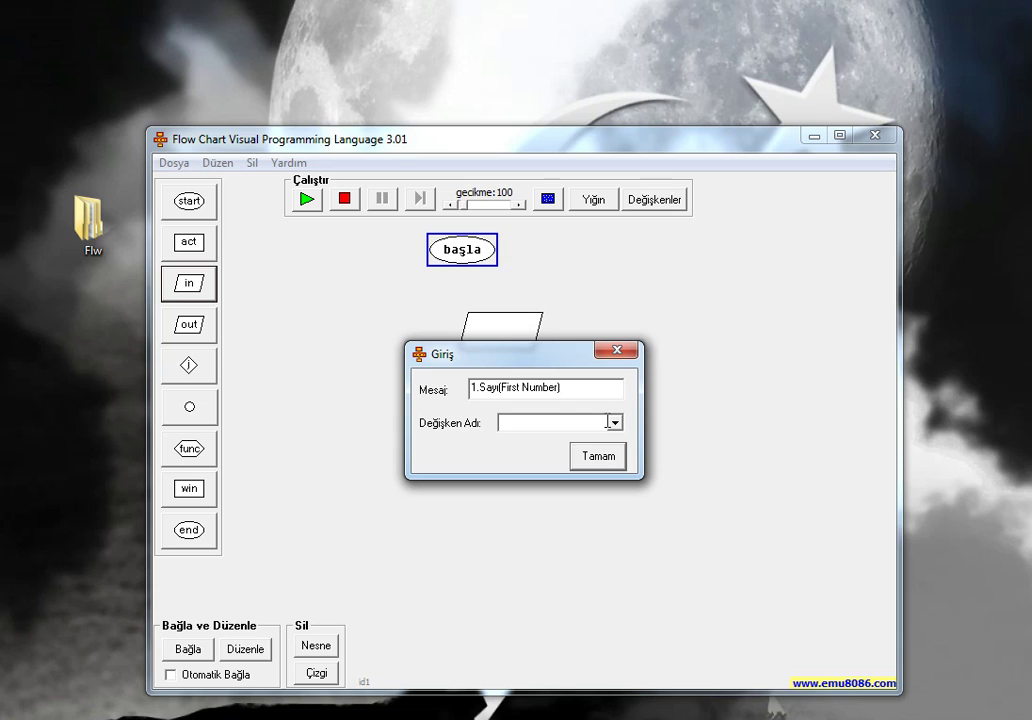
pyautogui.click(605, 457)
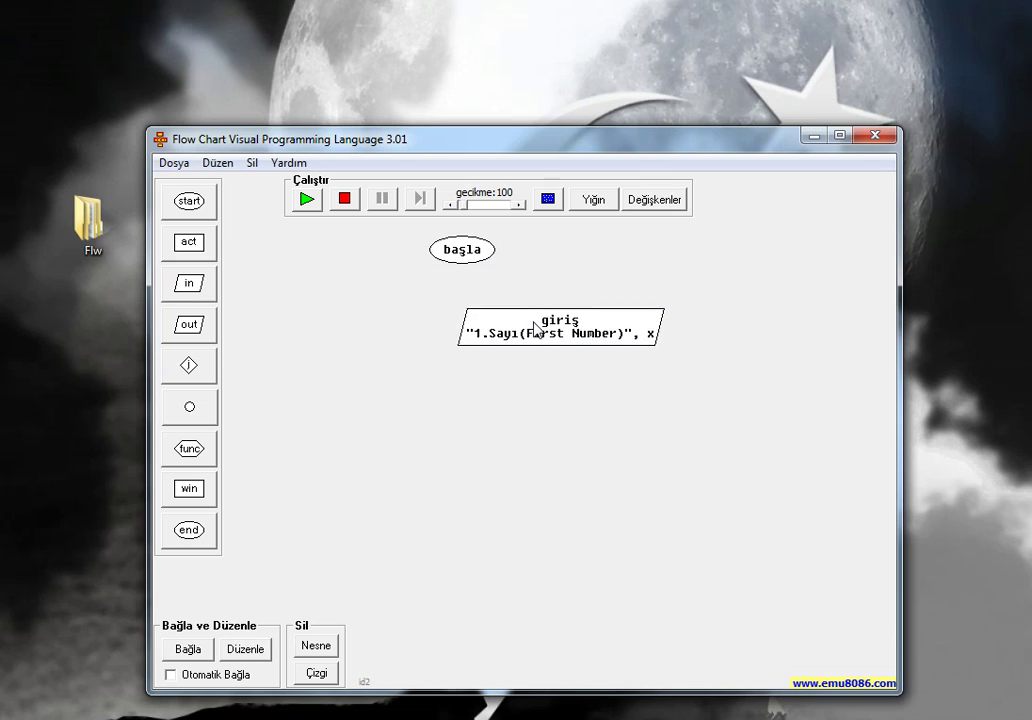
# - Add a second input block below the first with message "2.Sayı(Second Number)" and variable y
pyautogui.click(189, 283)
pyautogui.click(538, 384)
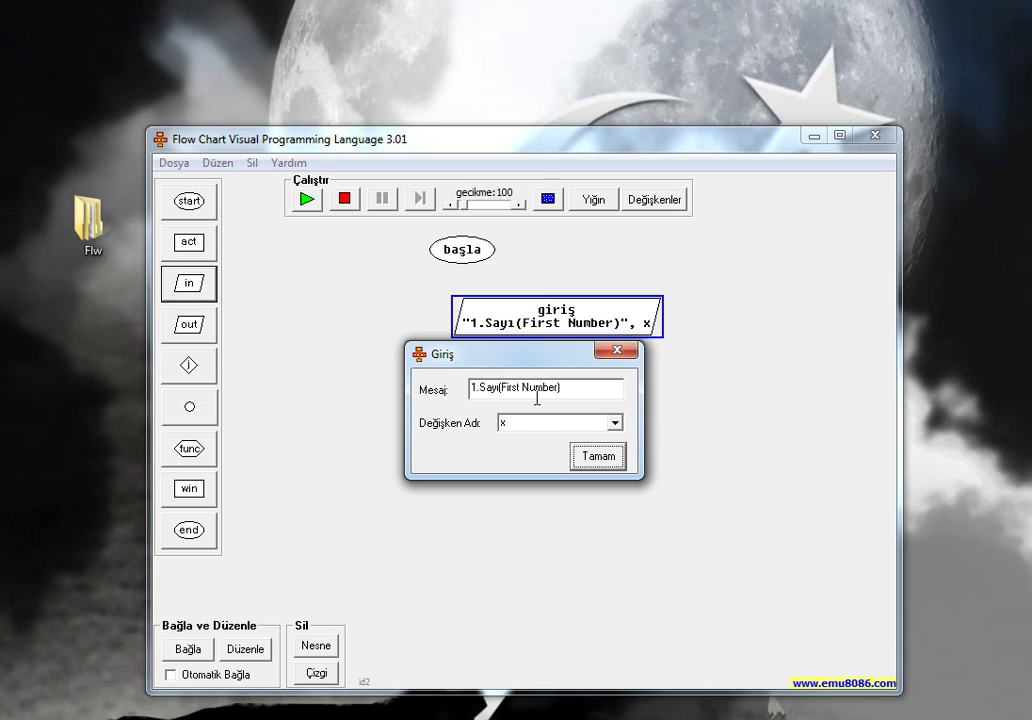
pyautogui.click(479, 388)
pyautogui.press('BackSpace')
pyautogui.write('2')
pyautogui.moveTo(521, 387); pyautogui.dragTo(506, 387)
pyautogui.write('D')
pyautogui.press('BackSpace')
pyautogui.write('Second')
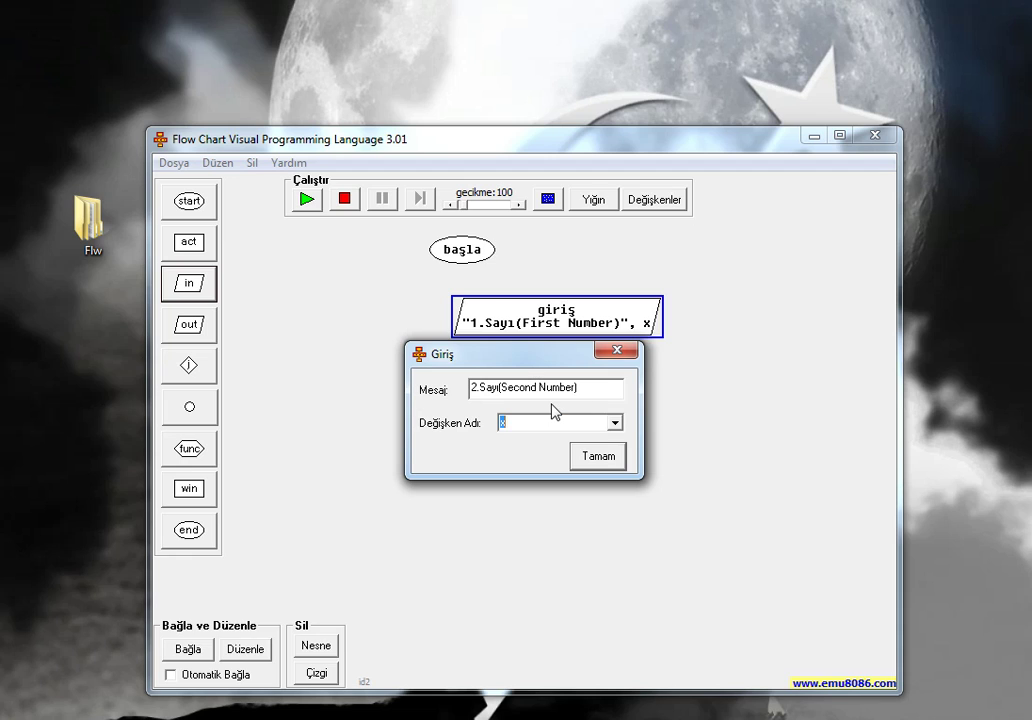
pyautogui.write('y')
pyautogui.click(600, 457)
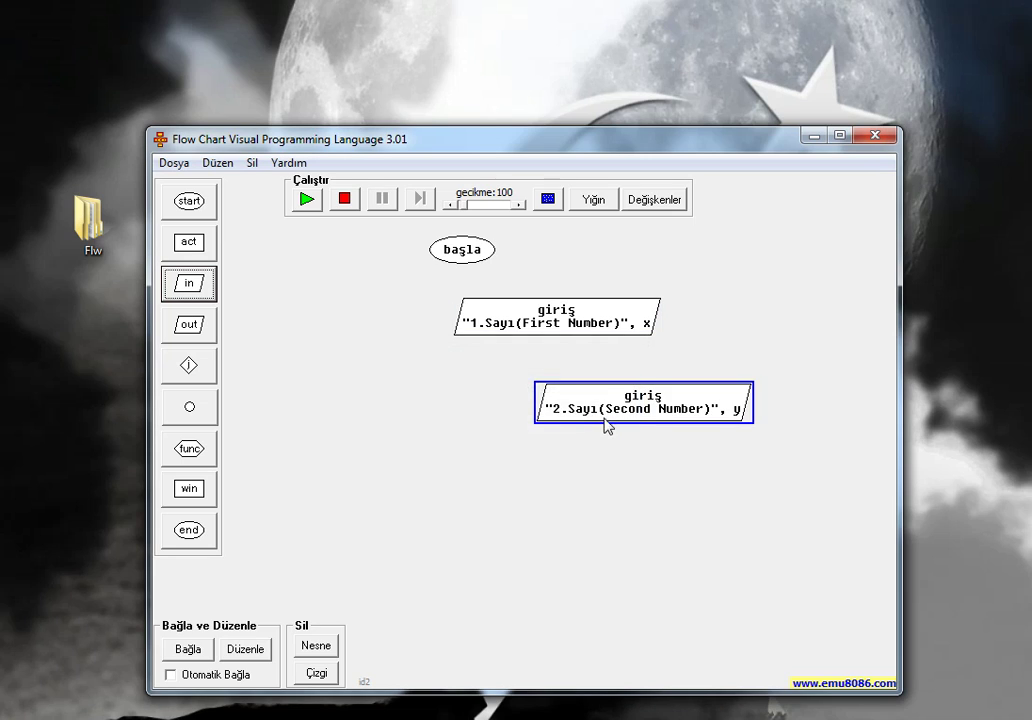
# - Align the start block and both input blocks in one vertical column
pyautogui.moveTo(577, 408); pyautogui.dragTo(482, 389)
pyautogui.moveTo(472, 333); pyautogui.dragTo(458, 336)
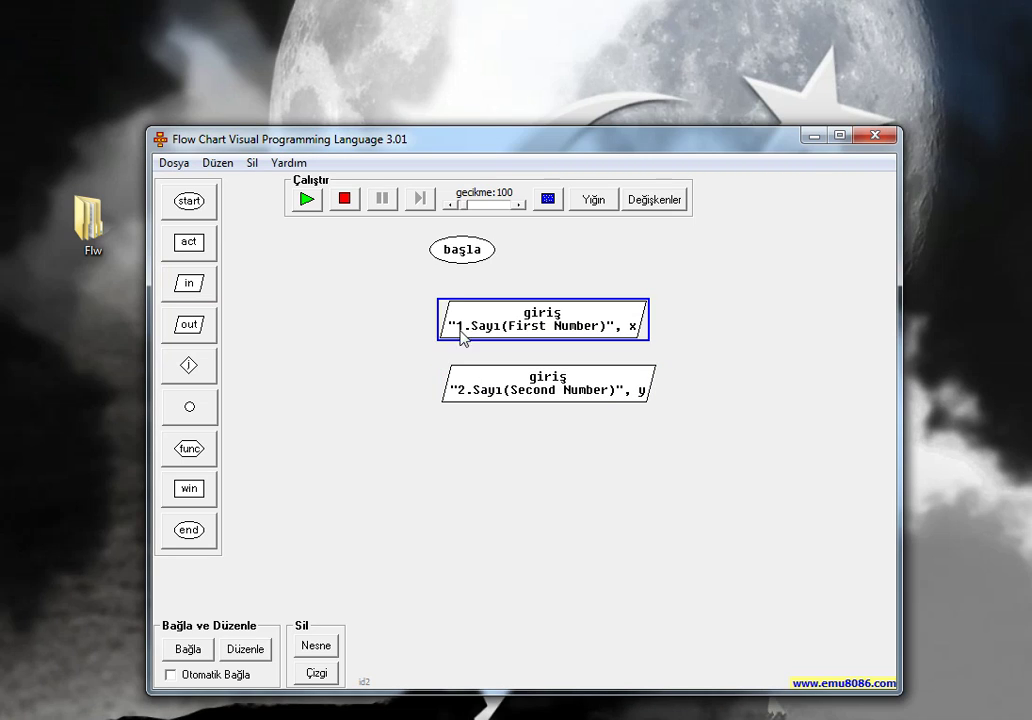
pyautogui.moveTo(448, 260); pyautogui.dragTo(531, 257)
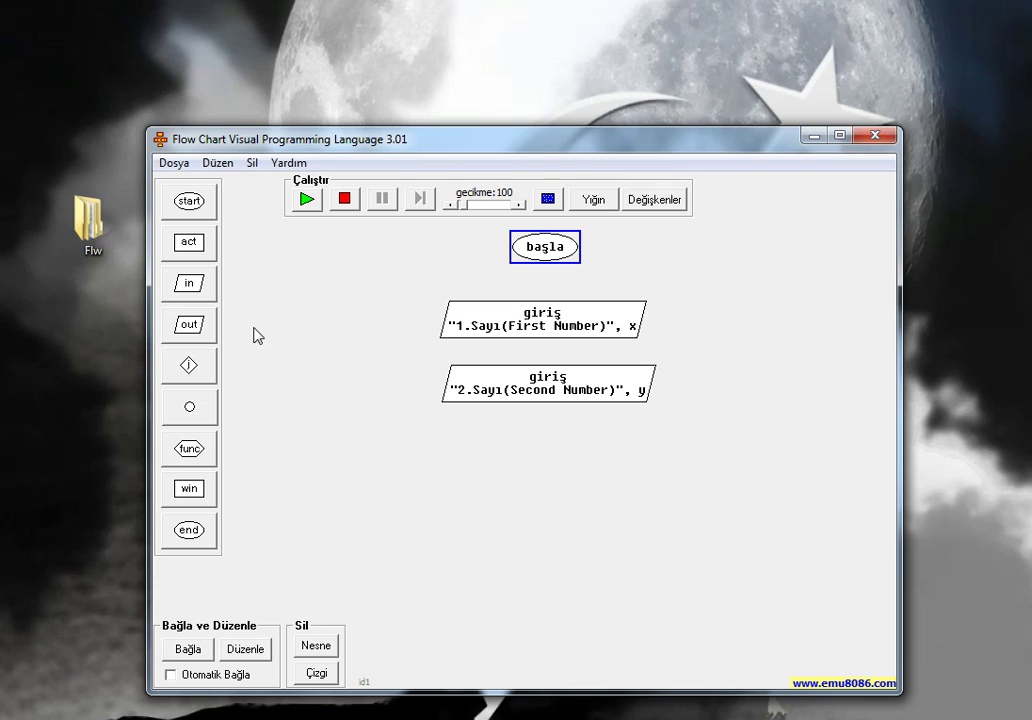
# - Add an action block below the second input with the arithmetic operation x * y and result variable z
pyautogui.click(189, 242)
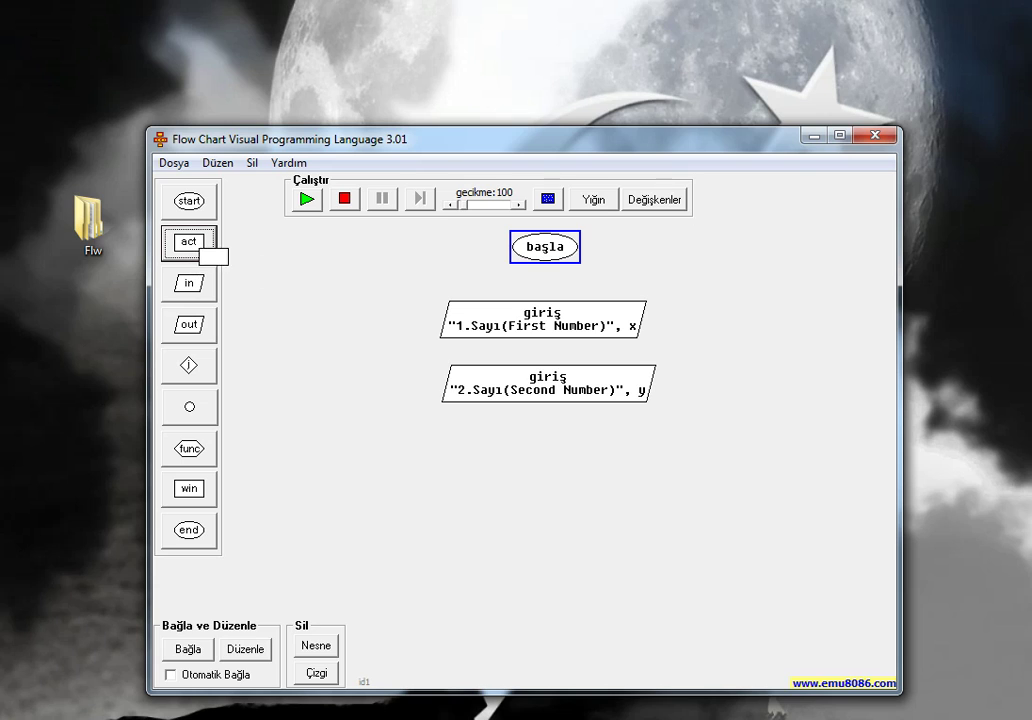
pyautogui.click(523, 438)
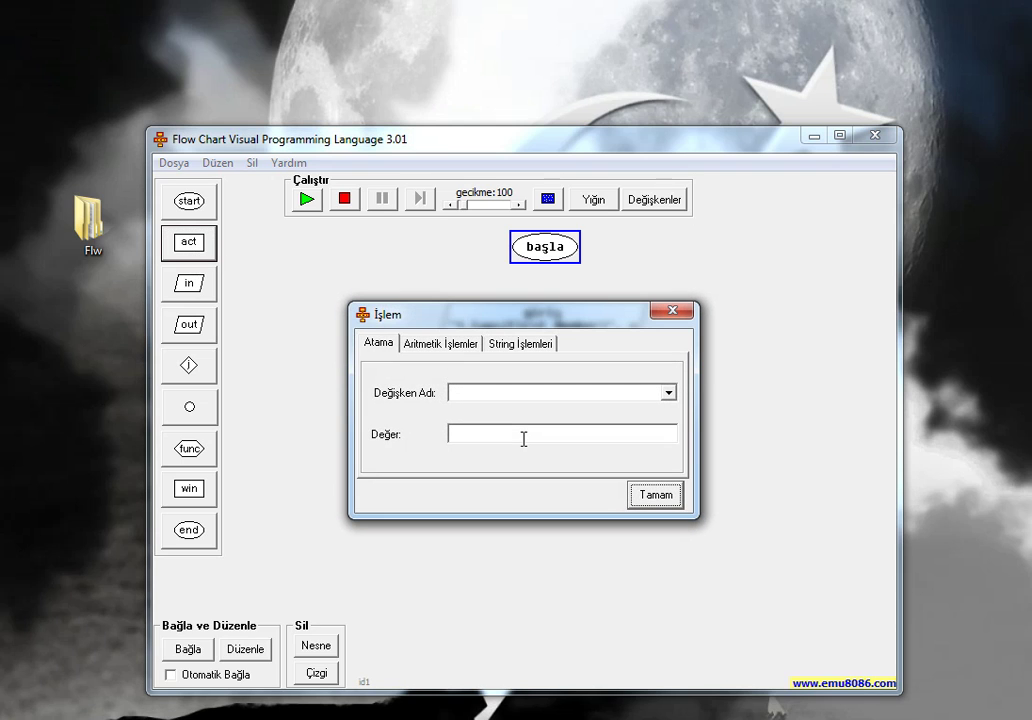
pyautogui.click(443, 344)
pyautogui.click(475, 395)
pyautogui.click(452, 412)
pyautogui.click(544, 395)
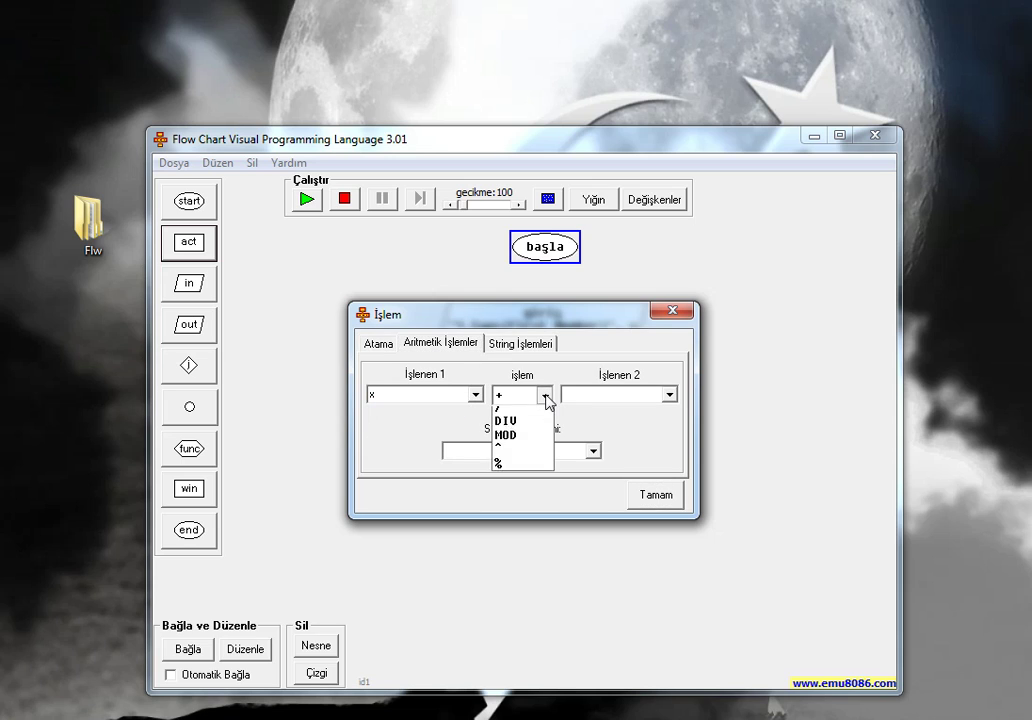
pyautogui.click(520, 442)
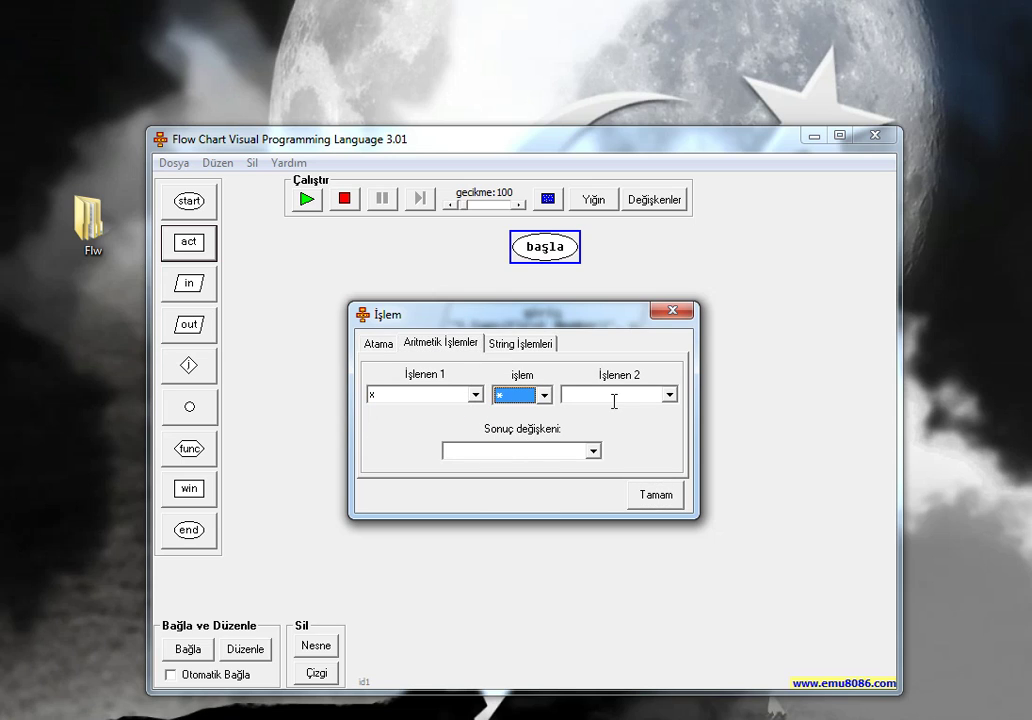
pyautogui.click(668, 395)
pyautogui.click(640, 424)
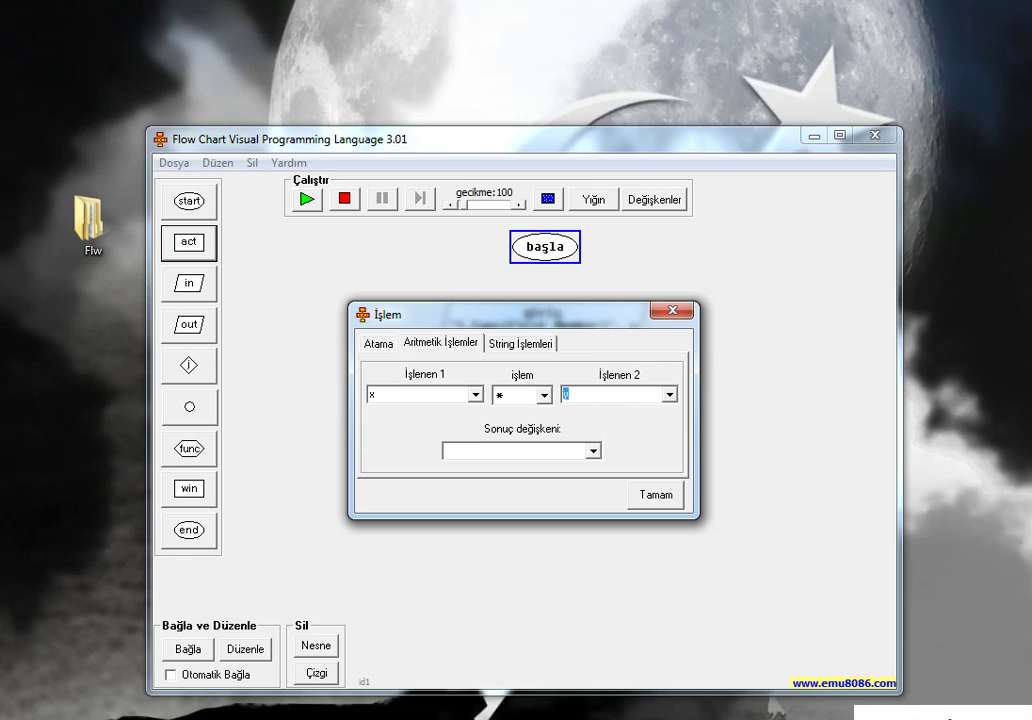
pyautogui.click(595, 451)
pyautogui.click(533, 450)
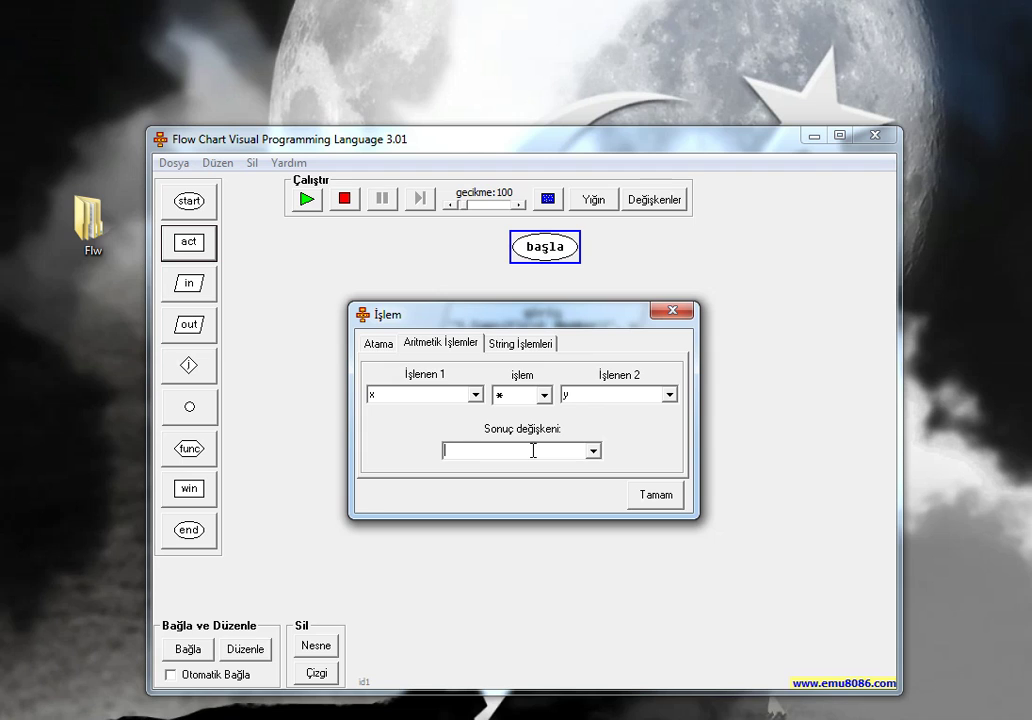
pyautogui.click(660, 497)
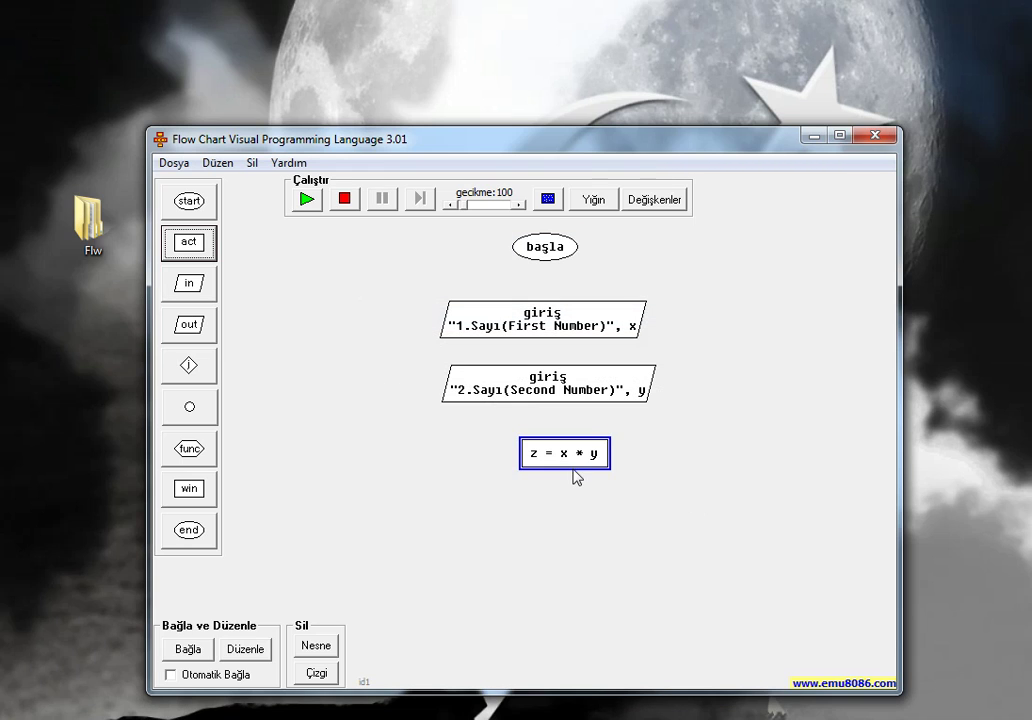
# - Add an output block with message "Sonuç(Total)" and variable z under the multiplication, and place an end block beneath it
pyautogui.moveTo(189, 324); pyautogui.dragTo(507, 500)
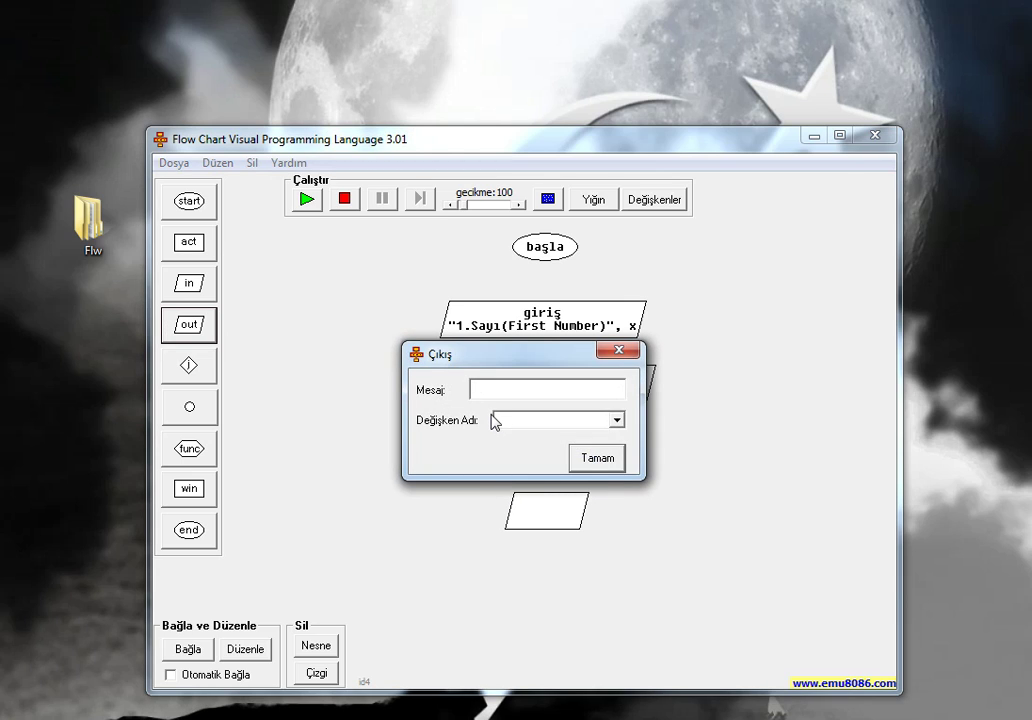
pyautogui.write('Sonuç(Total')
pyautogui.click(616, 420)
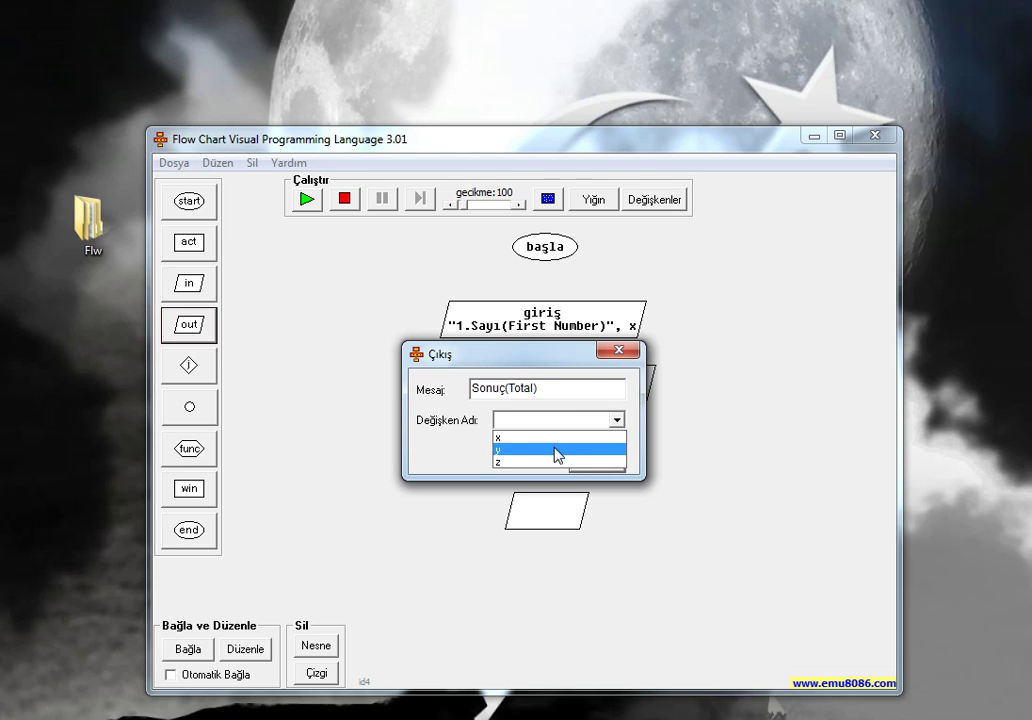
pyautogui.click(555, 462)
pyautogui.click(592, 458)
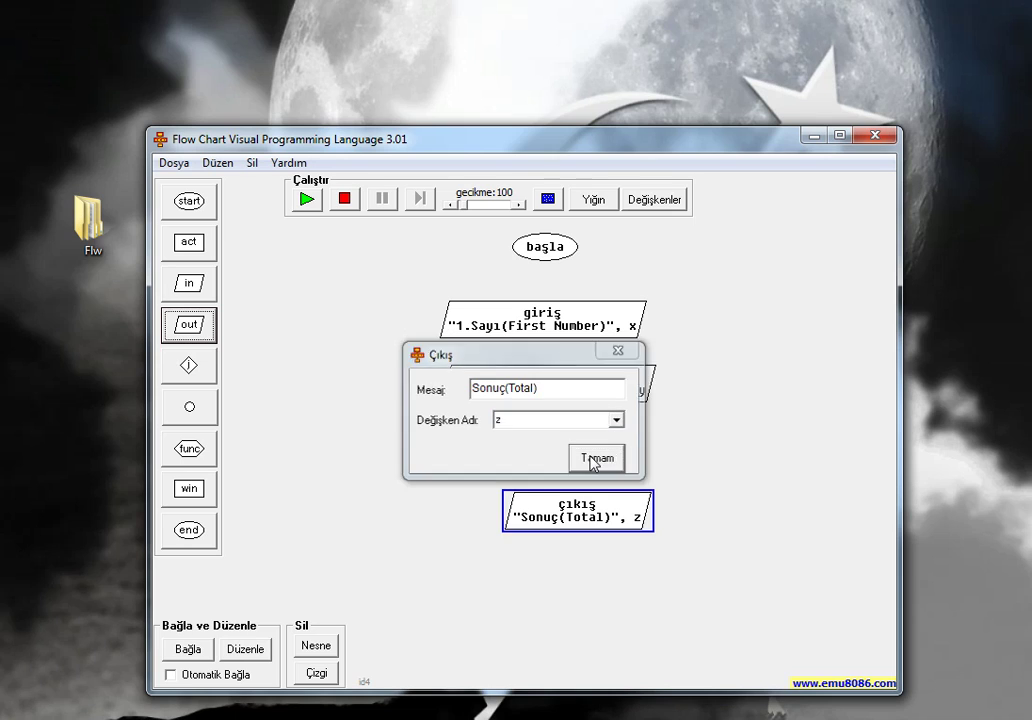
pyautogui.click(192, 532)
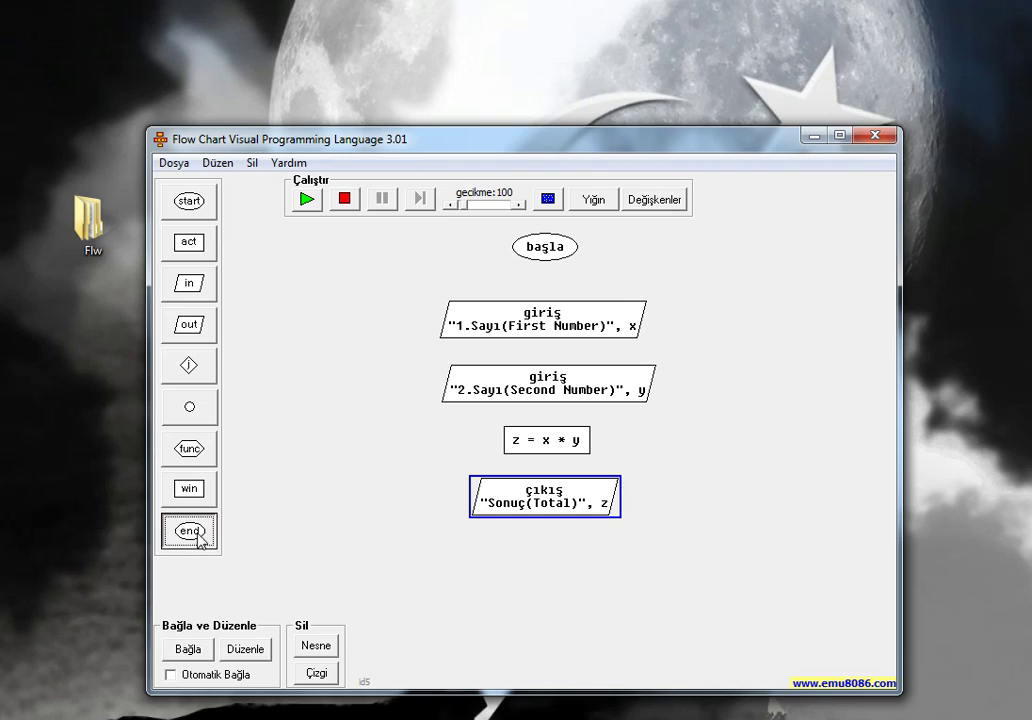
pyautogui.click(530, 551)
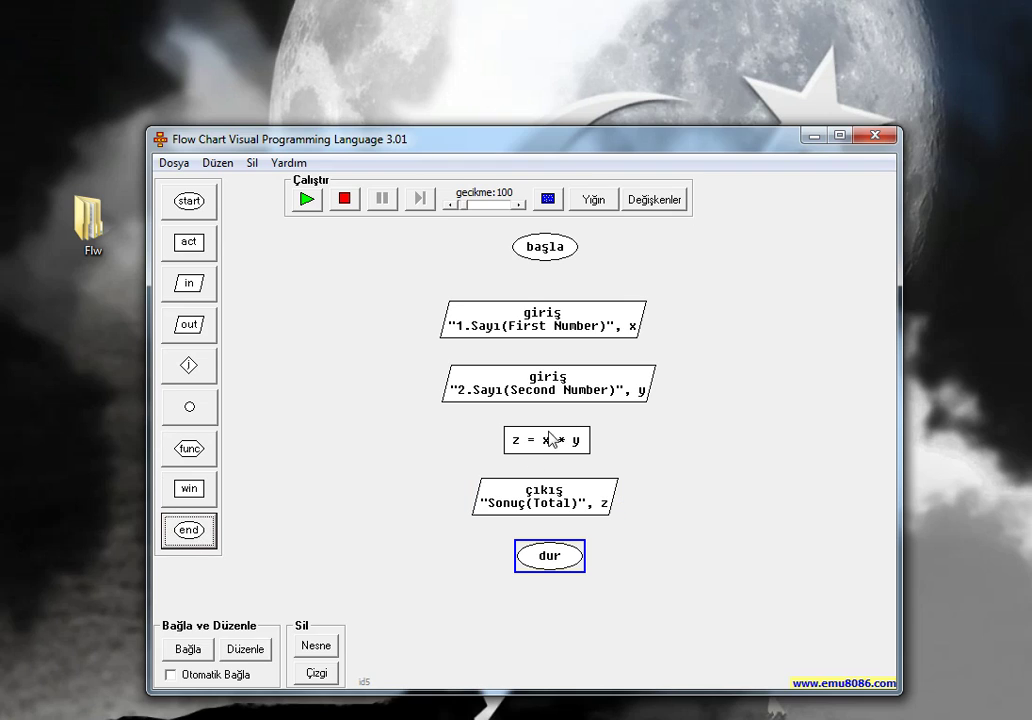
# - Move the first input block slightly up, closer to the start block
pyautogui.click(540, 257)
pyautogui.click(554, 309)
pyautogui.moveTo(554, 310); pyautogui.dragTo(553, 296)
pyautogui.click(545, 254)
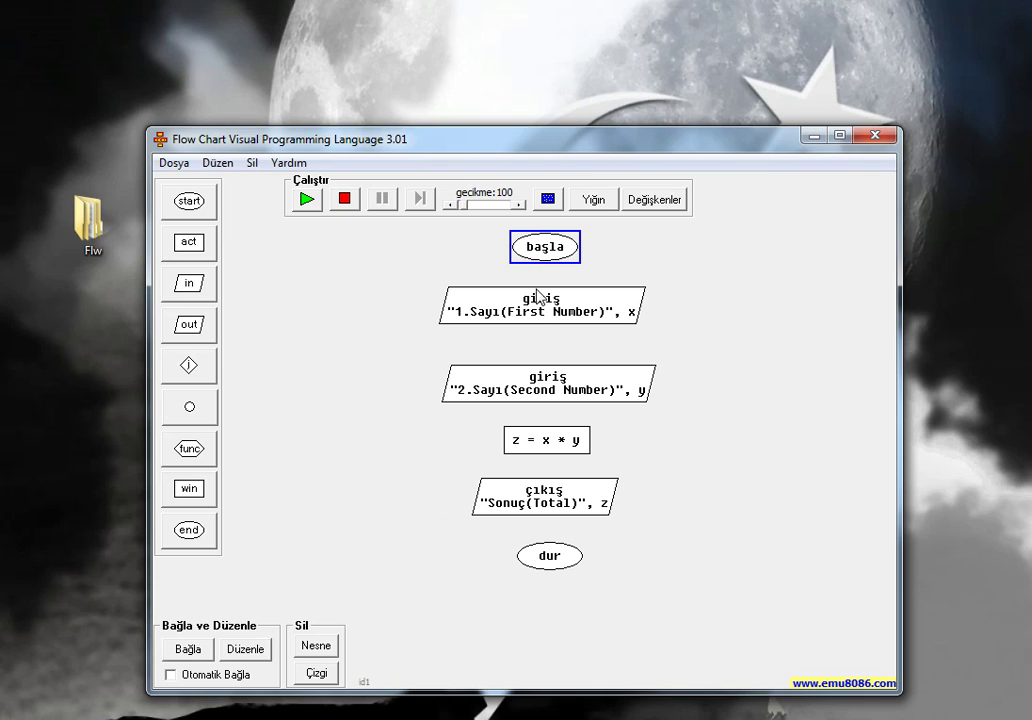
pyautogui.click(538, 307)
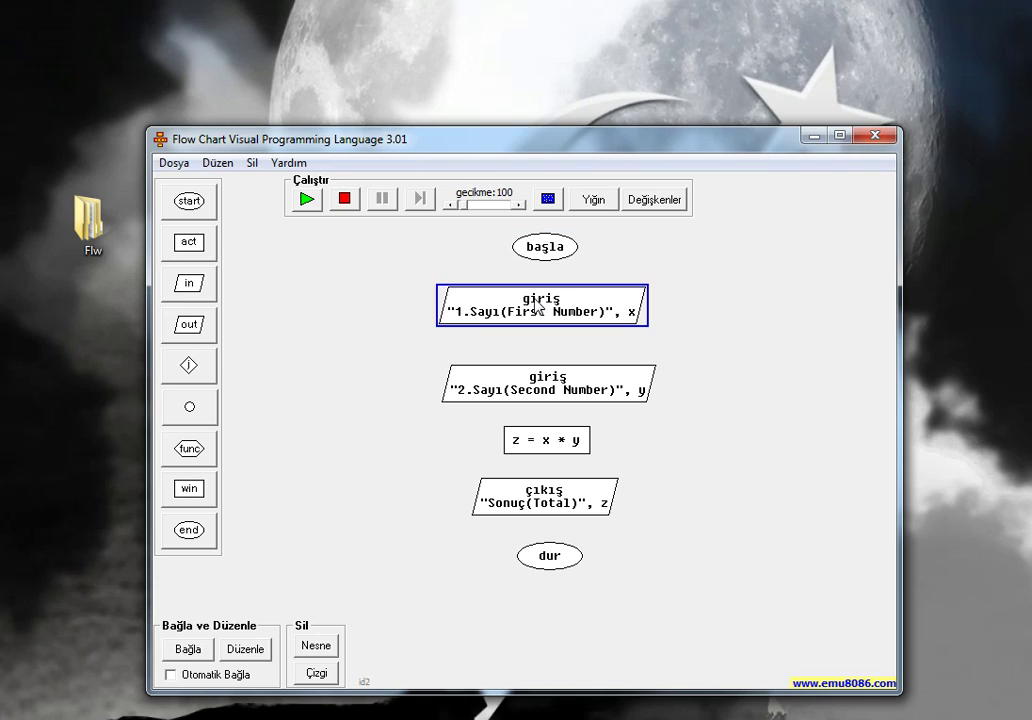
pyautogui.click(320, 676)
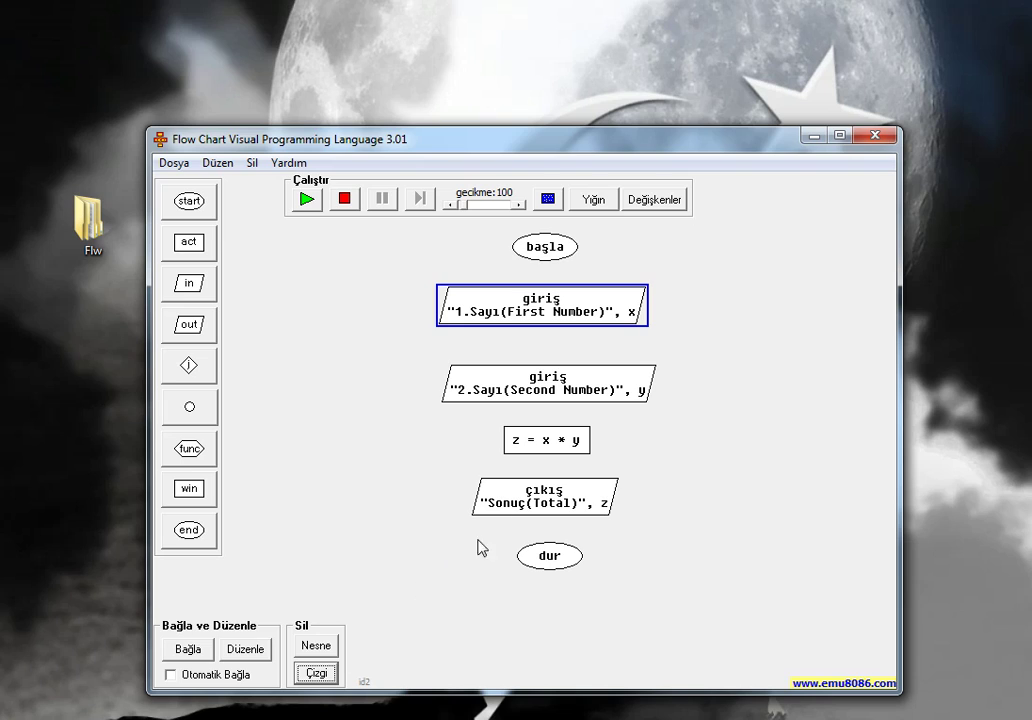
# - Connect the start, first input, second input, multiplication, output and end blocks with arrows in that order
pyautogui.click(565, 246)
pyautogui.click(548, 313)
pyautogui.click(548, 313)
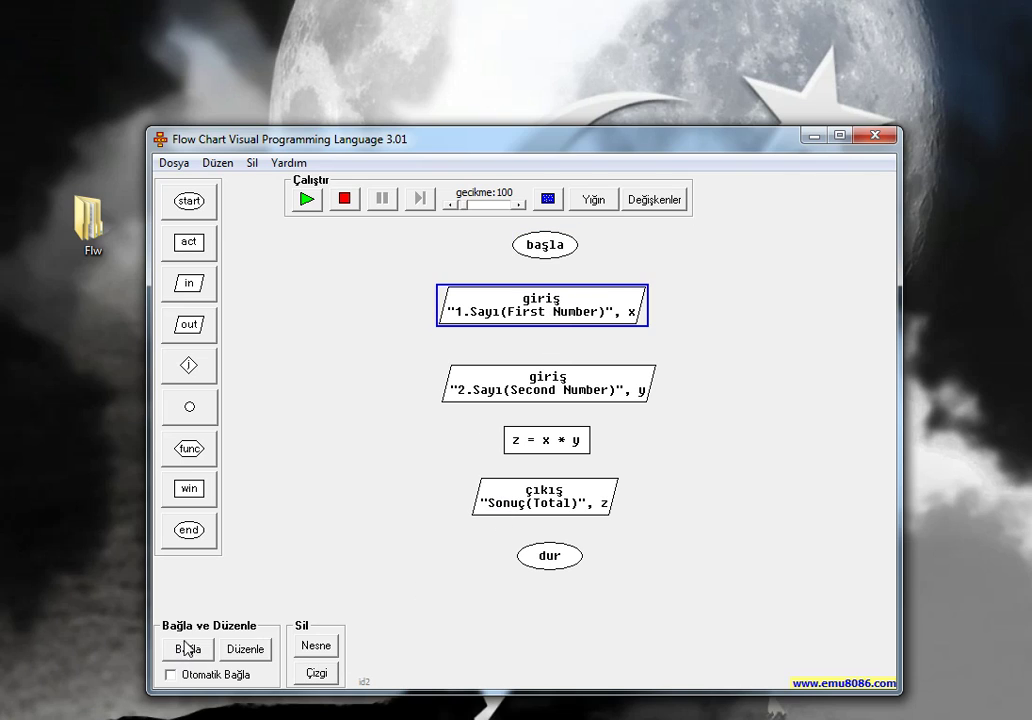
pyautogui.click(187, 649)
pyautogui.click(537, 390)
pyautogui.click(188, 650)
pyautogui.click(533, 452)
pyautogui.click(180, 650)
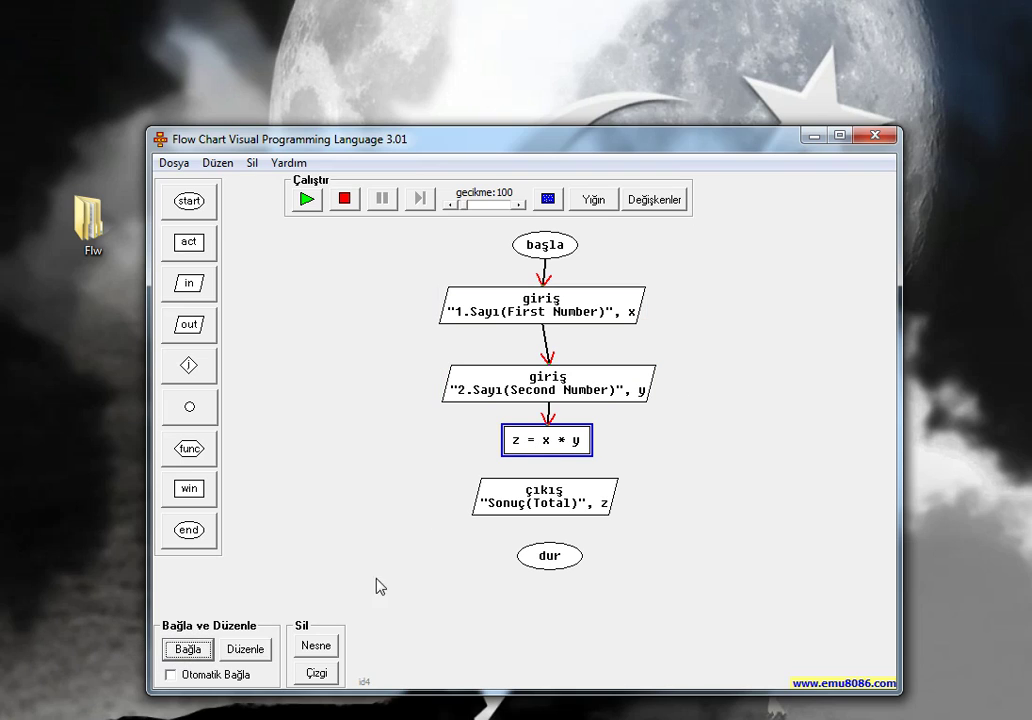
pyautogui.click(573, 494)
pyautogui.click(187, 650)
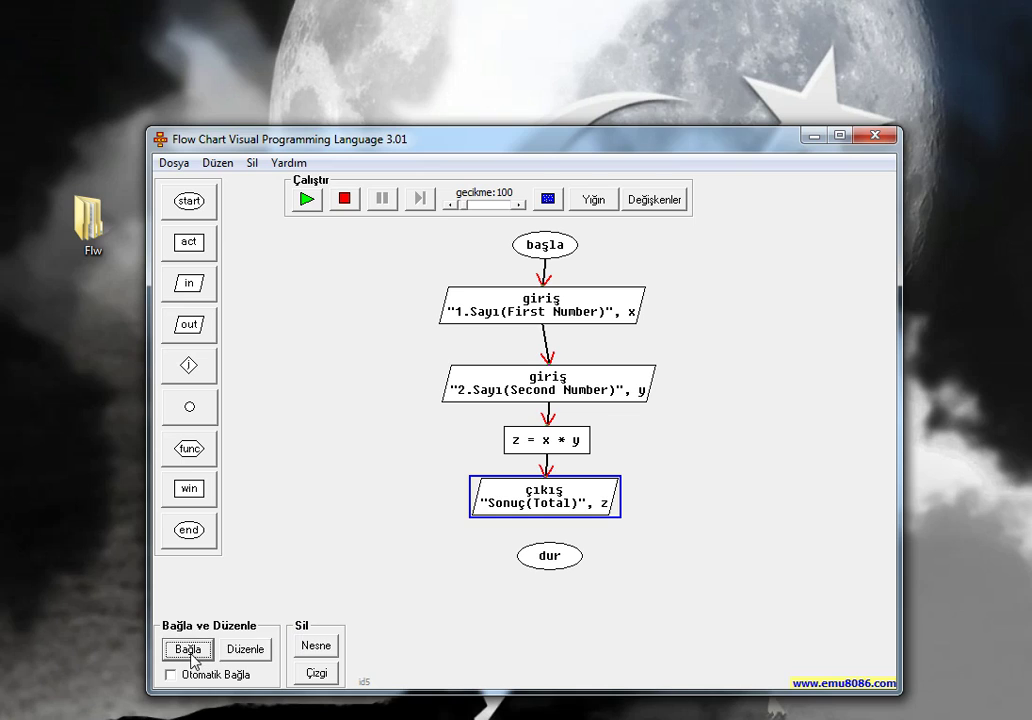
pyautogui.click(535, 558)
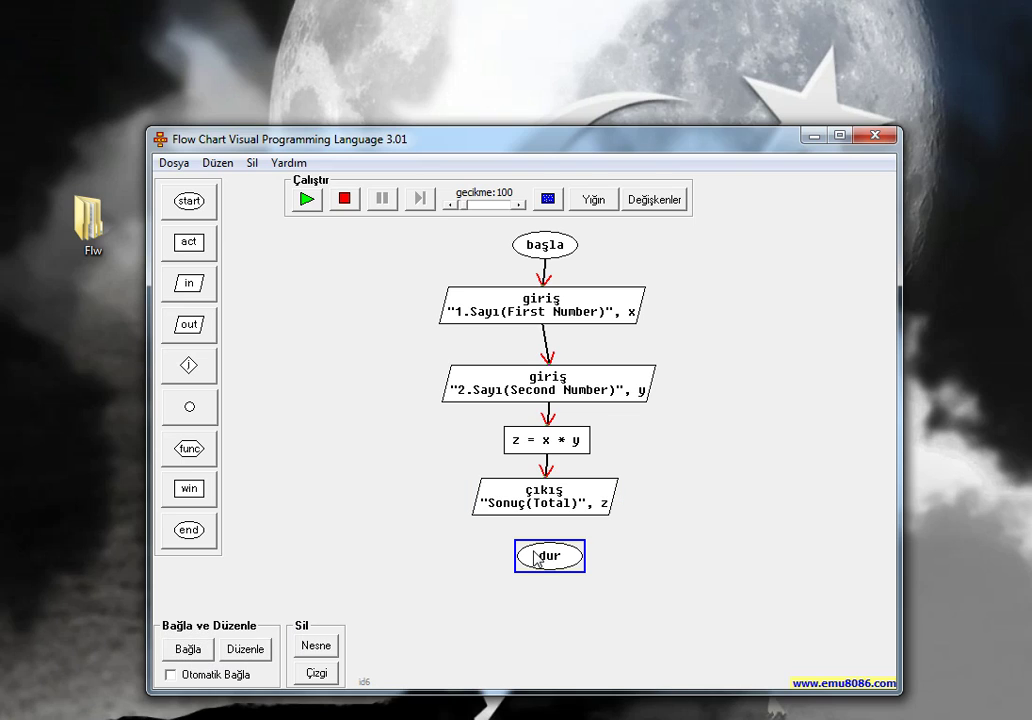
pyautogui.click(180, 650)
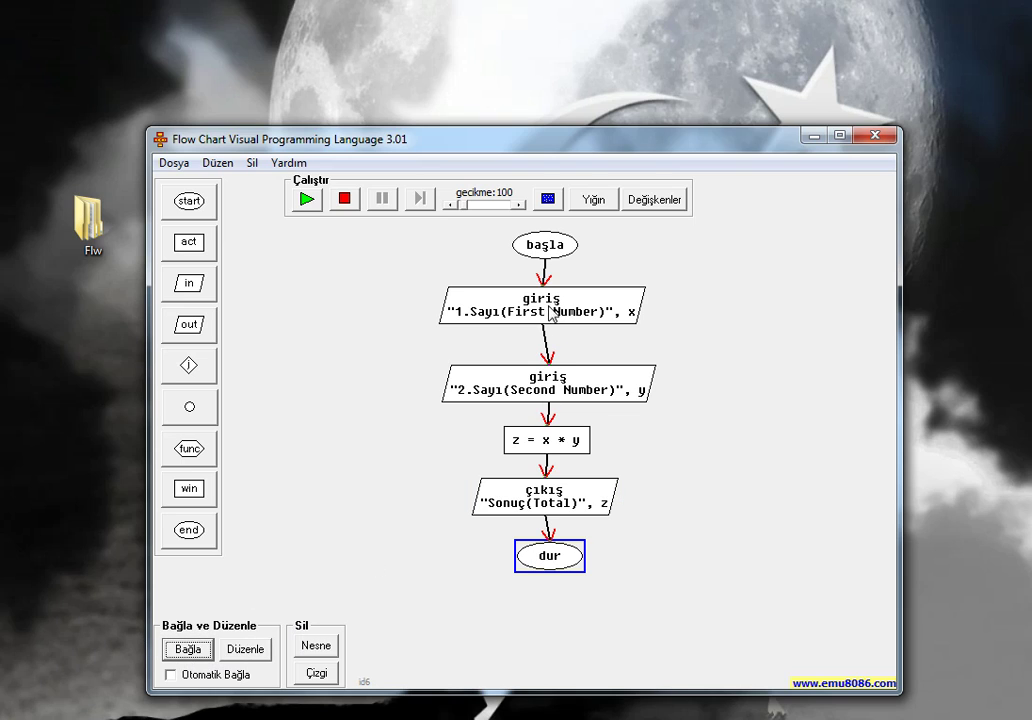
# - Run the flowchart without saving the project, enter 65 and 25 as the two numbers, and close the output window
pyautogui.click(307, 200)
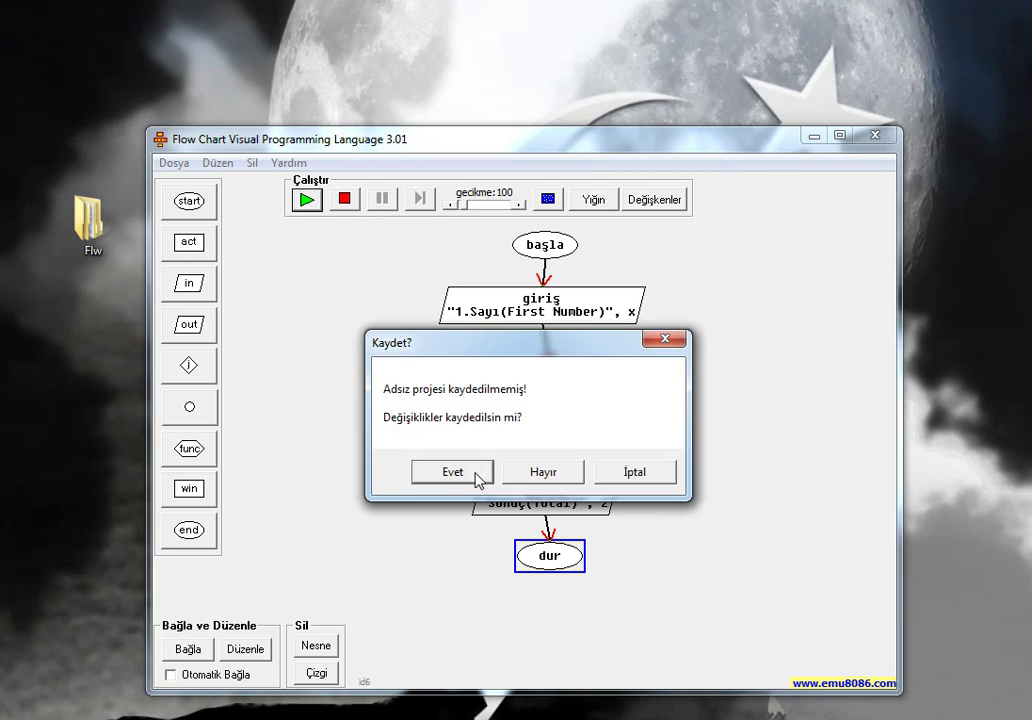
pyautogui.click(553, 472)
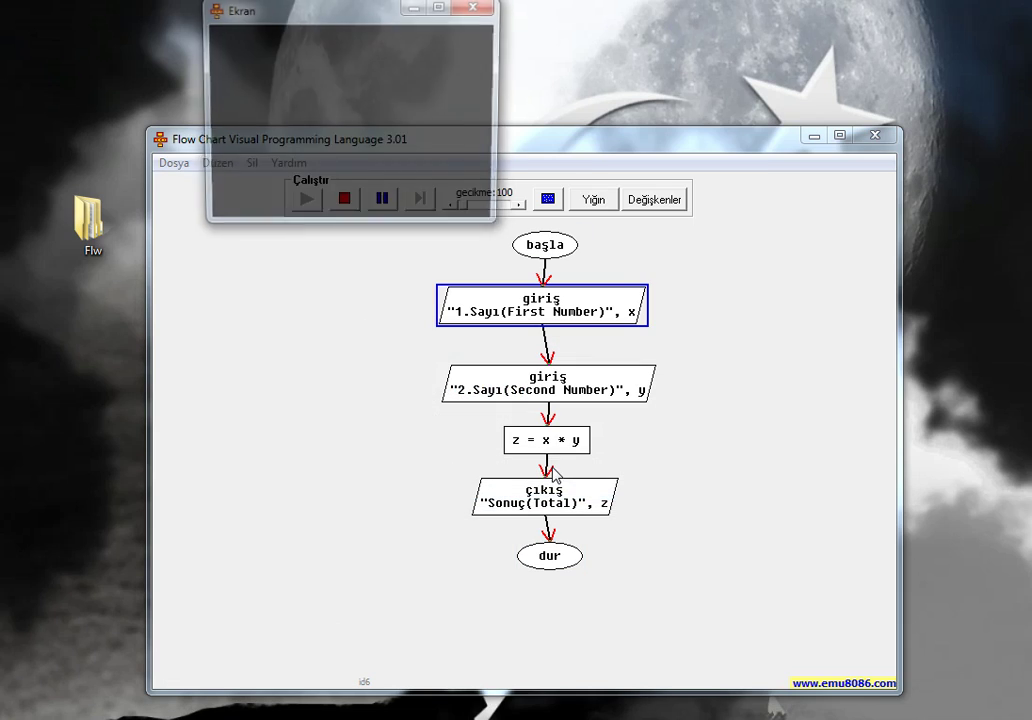
pyautogui.moveTo(320, 16); pyautogui.dragTo(408, 242)
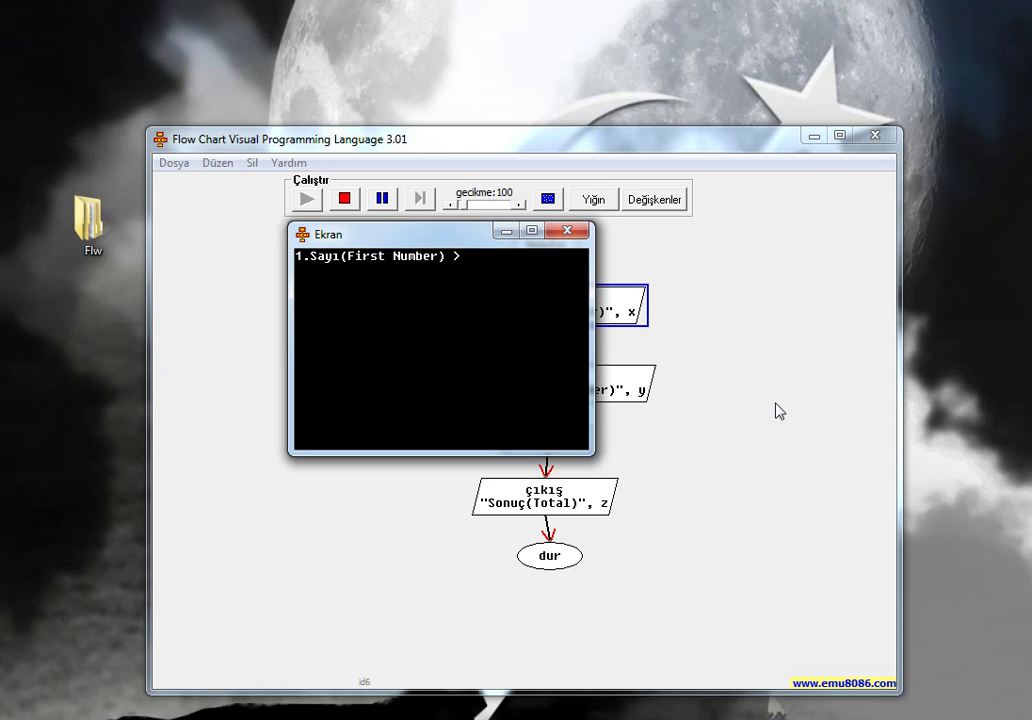
pyautogui.press('Return')
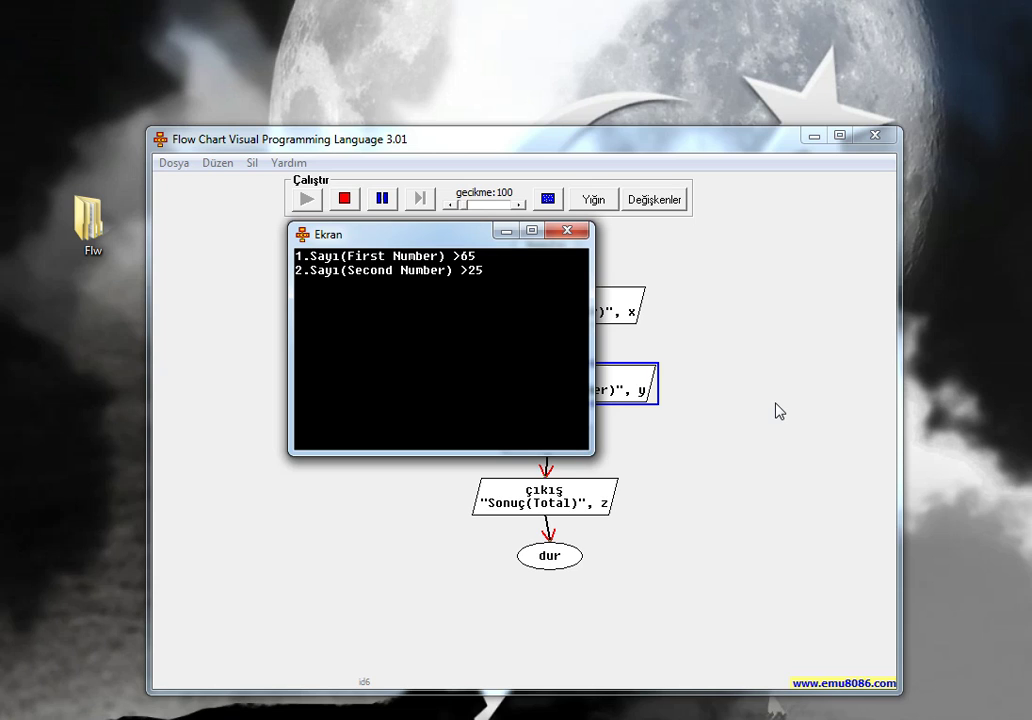
pyautogui.press('Return')
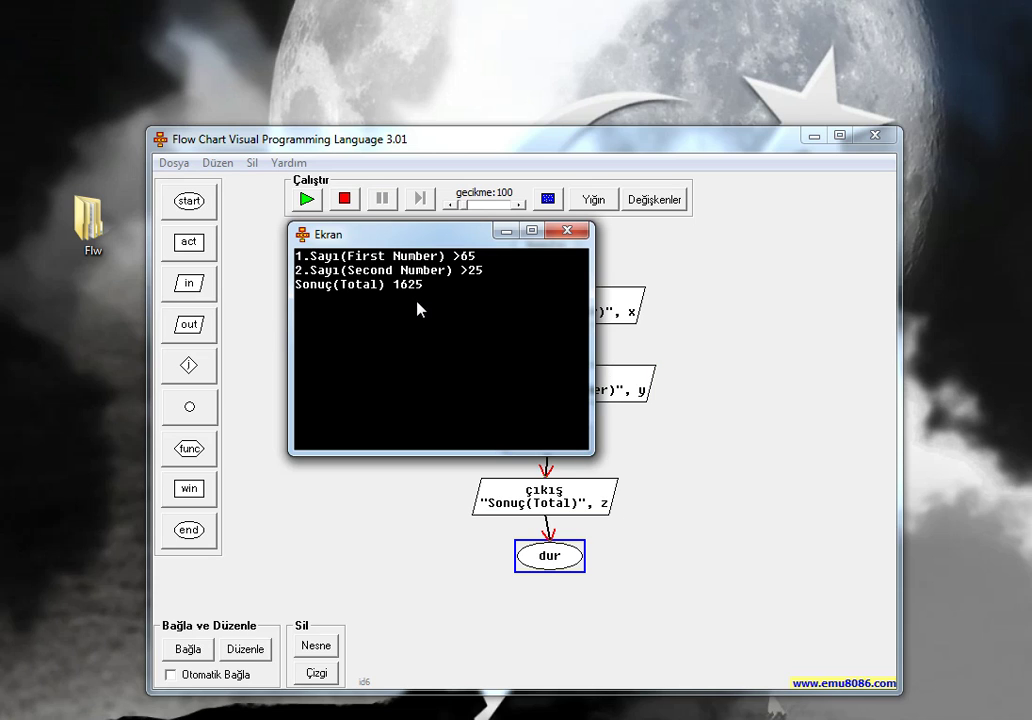
pyautogui.click(568, 229)
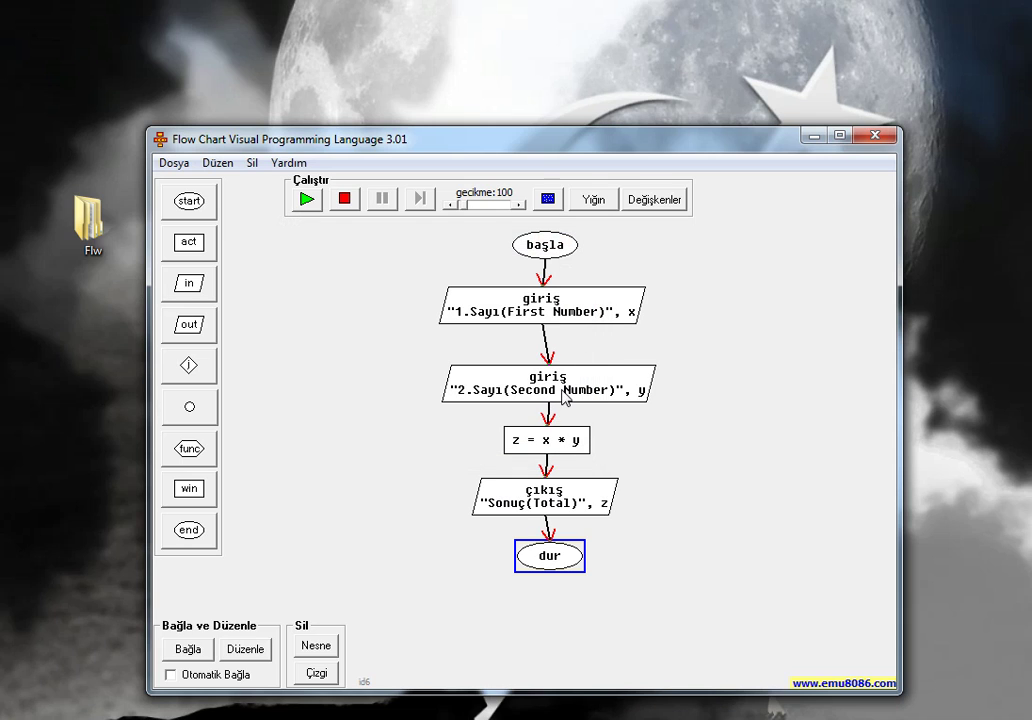
# - Change the arithmetic operation in the action block from multiplication to division (x / y)
pyautogui.click(550, 450)
pyautogui.doubleClick(548, 447)
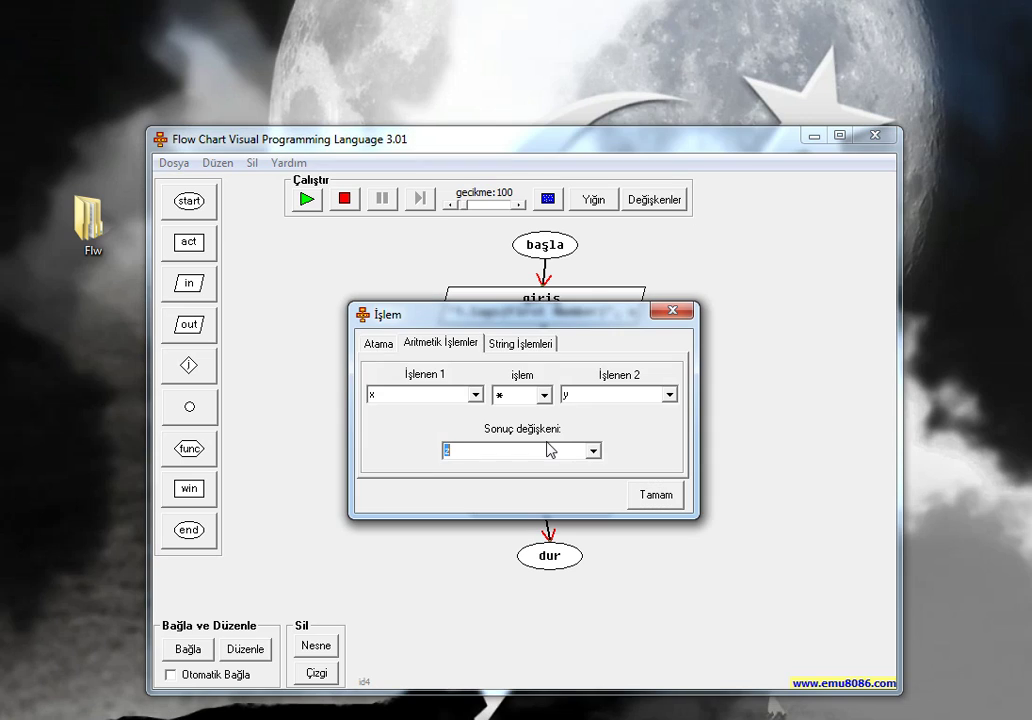
pyautogui.click(540, 395)
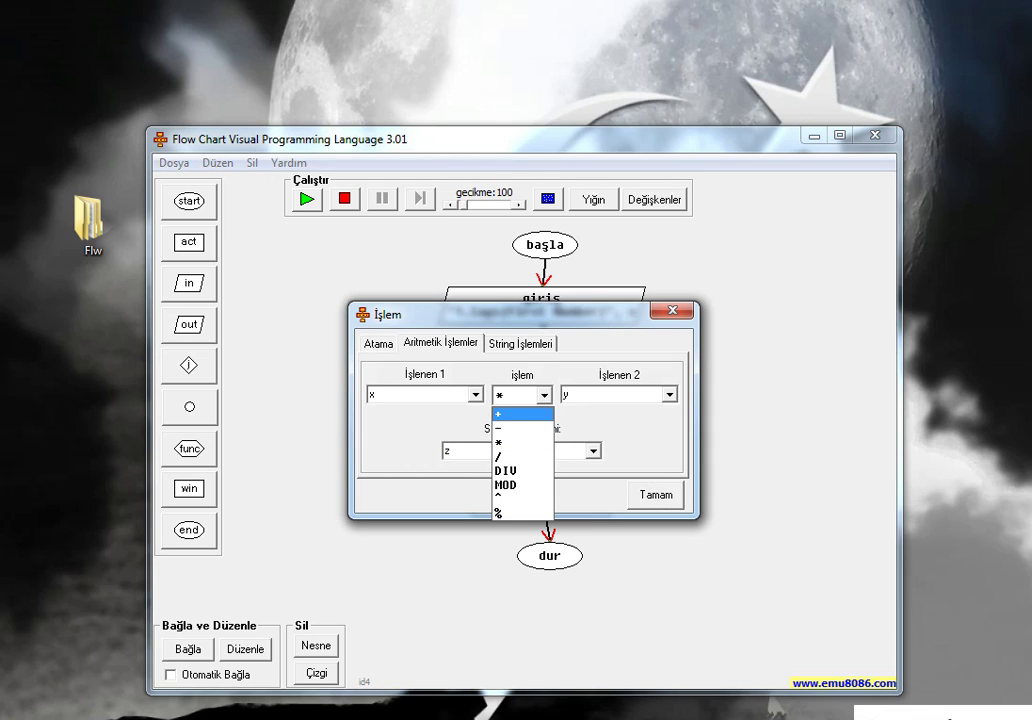
pyautogui.click(524, 400)
pyautogui.click(541, 396)
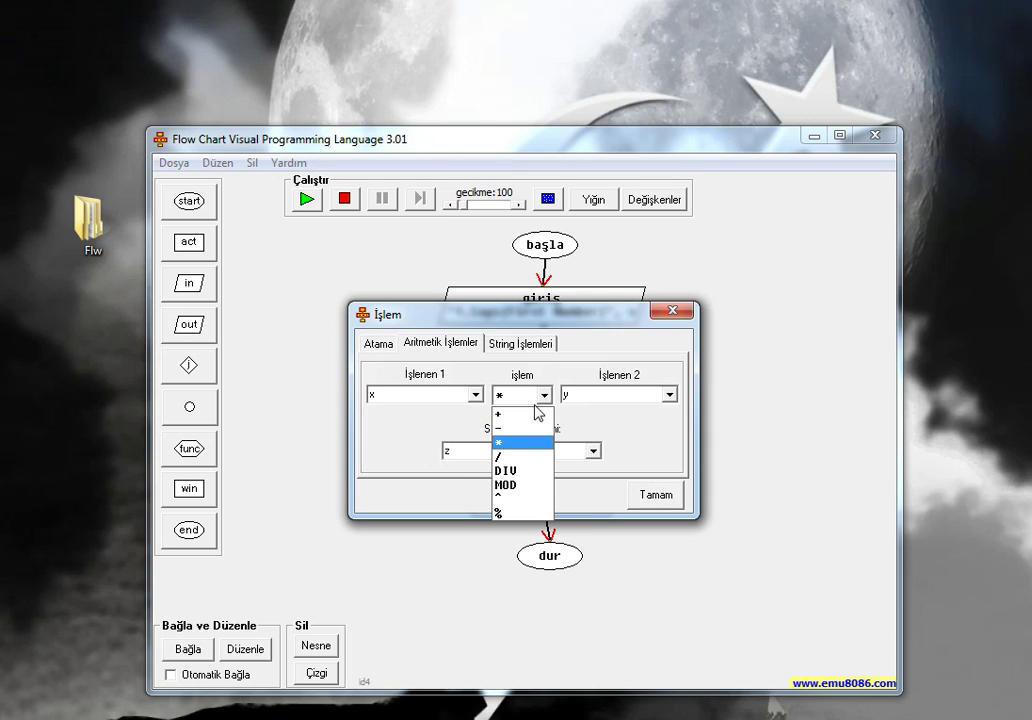
pyautogui.click(515, 458)
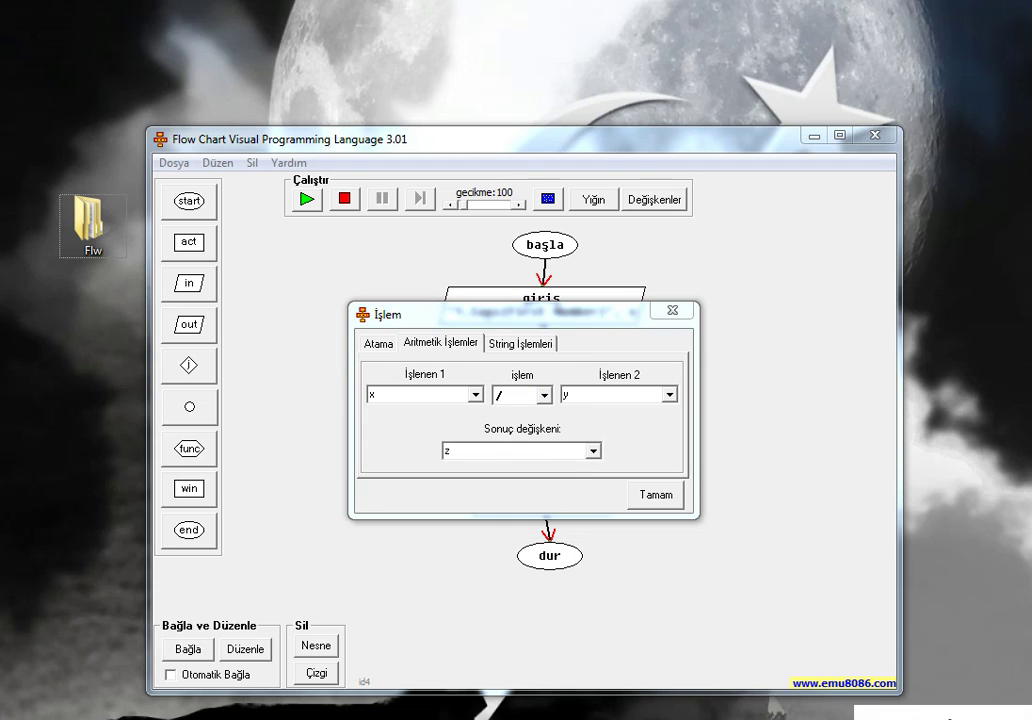
pyautogui.click(658, 494)
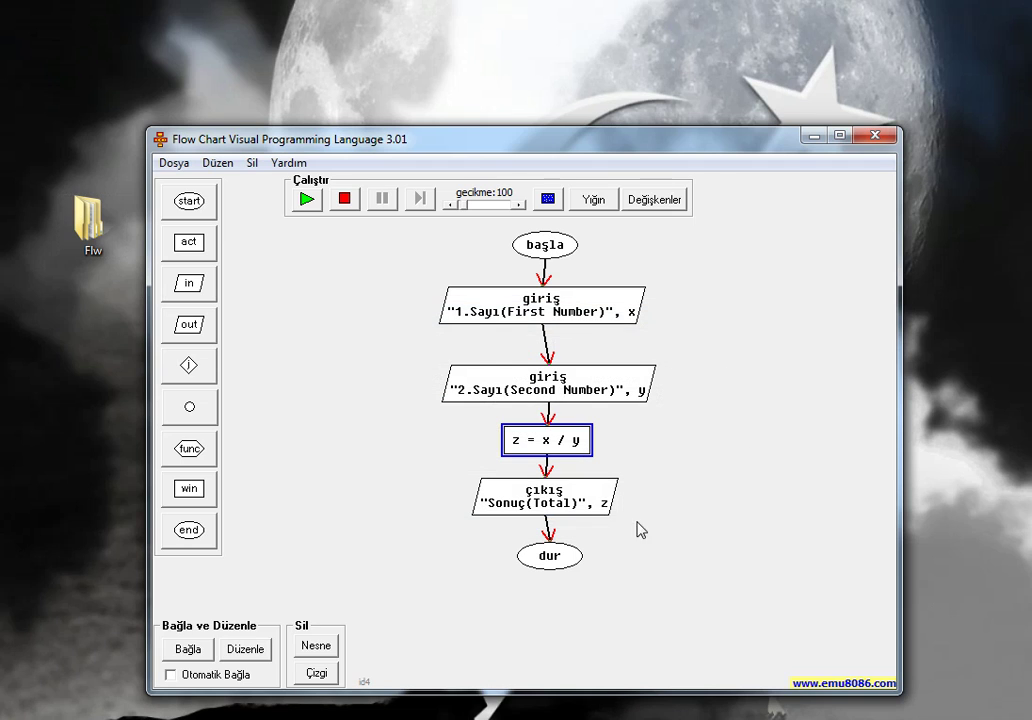
# - Run the division flowchart without saving, enter 98 and 23 as the two numbers, and close the output window
pyautogui.click(307, 199)
pyautogui.click(568, 466)
pyautogui.moveTo(461, 245); pyautogui.dragTo(577, 272)
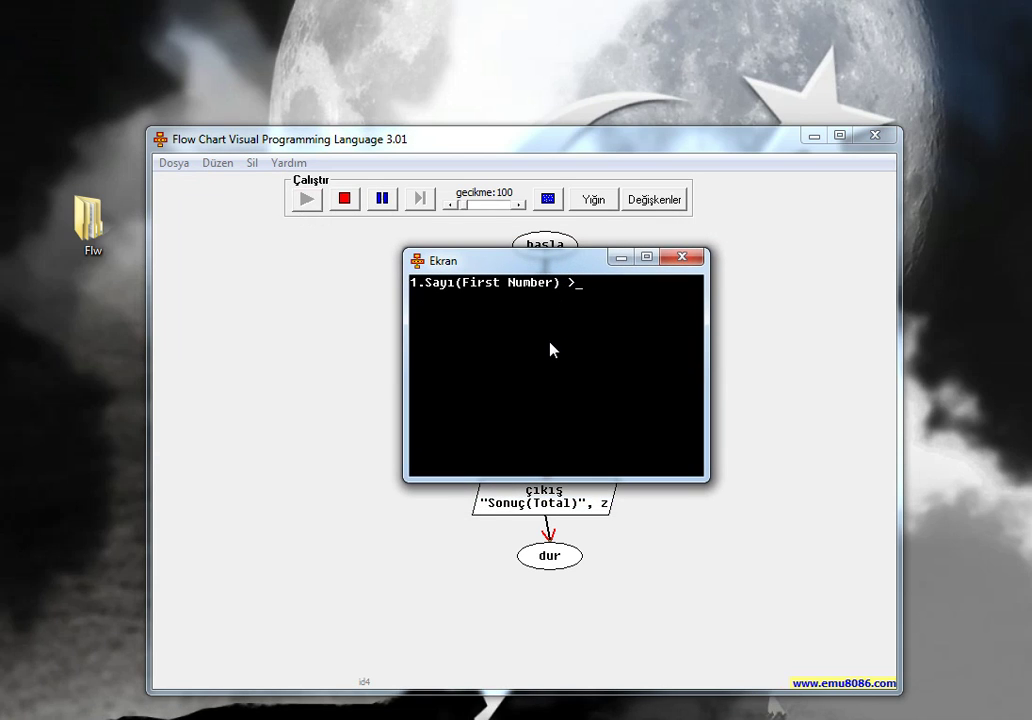
pyautogui.write('98')
pyautogui.press('Return')
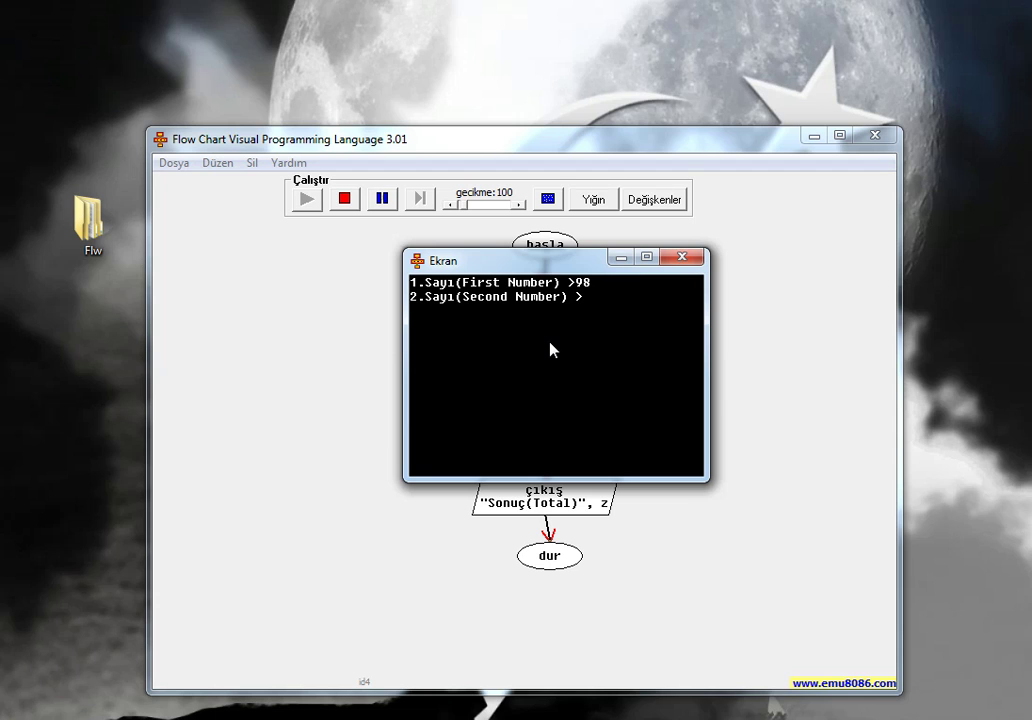
pyautogui.write('23')
pyautogui.press('Return')
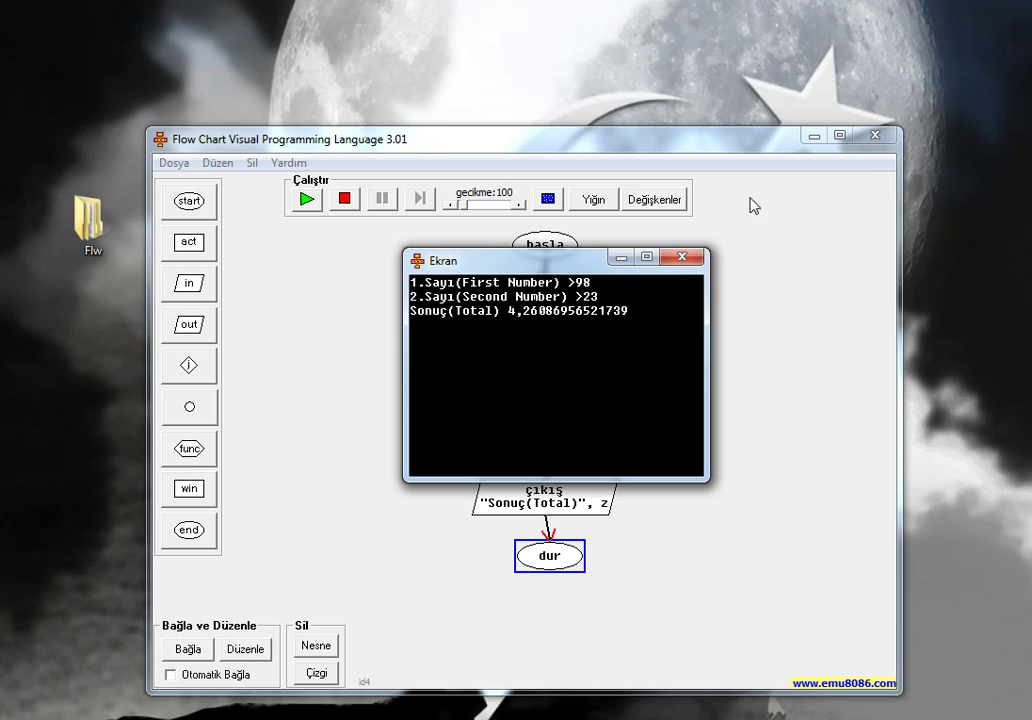
pyautogui.click(683, 259)
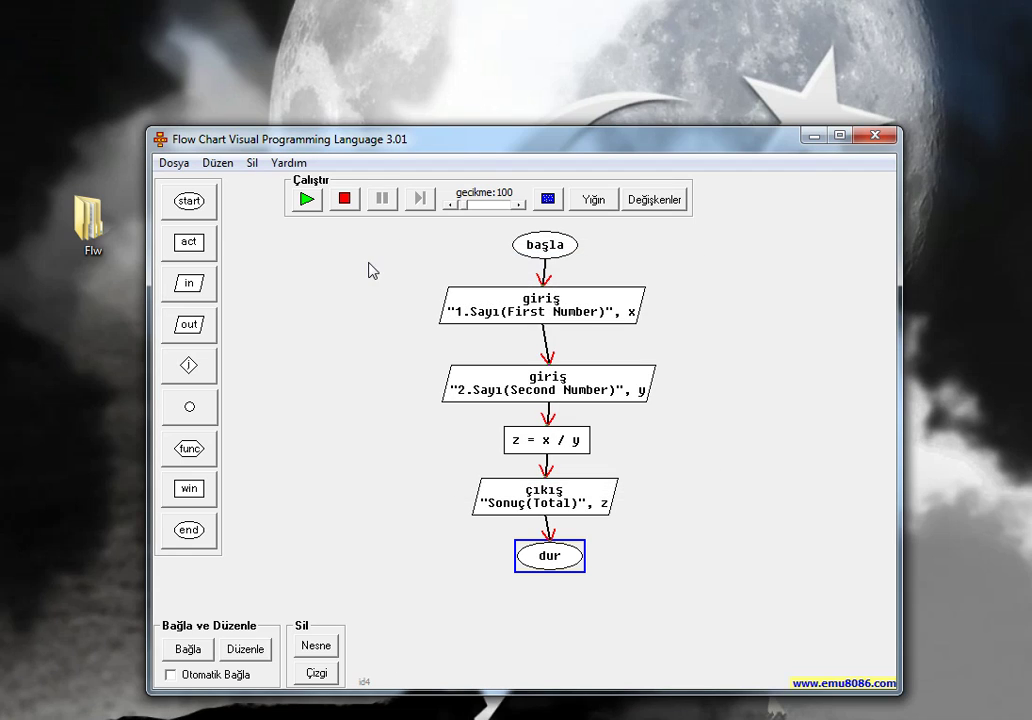
# - Delete the Flw folder from the desktop to the Recycle Bin
pyautogui.click(92, 218)
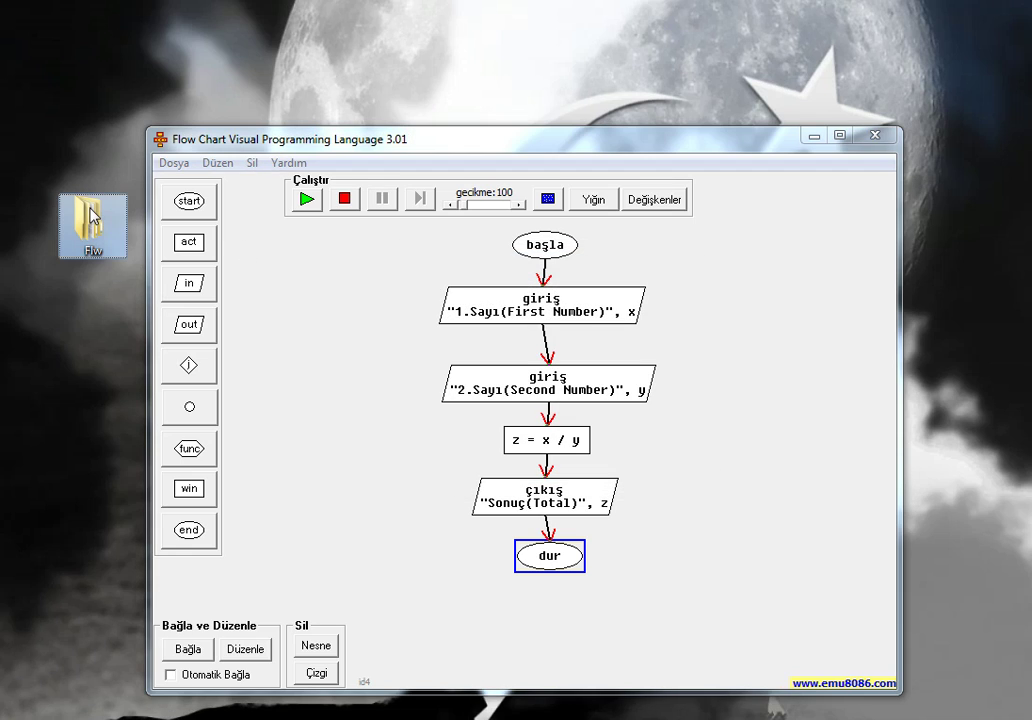
pyautogui.rightClick(92, 218)
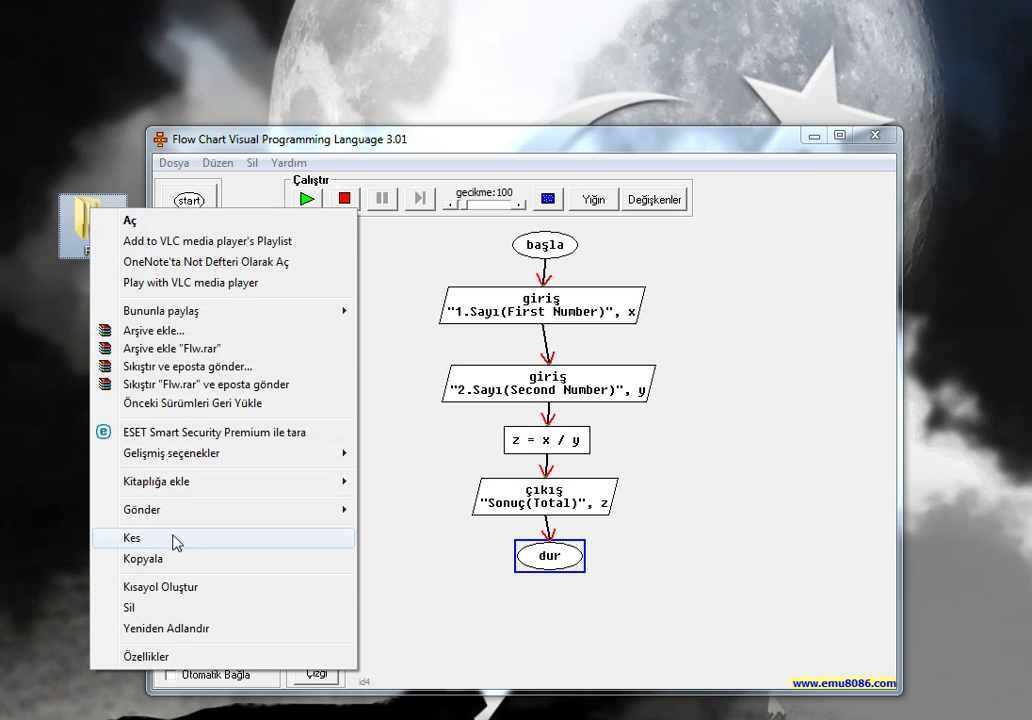
pyautogui.click(140, 608)
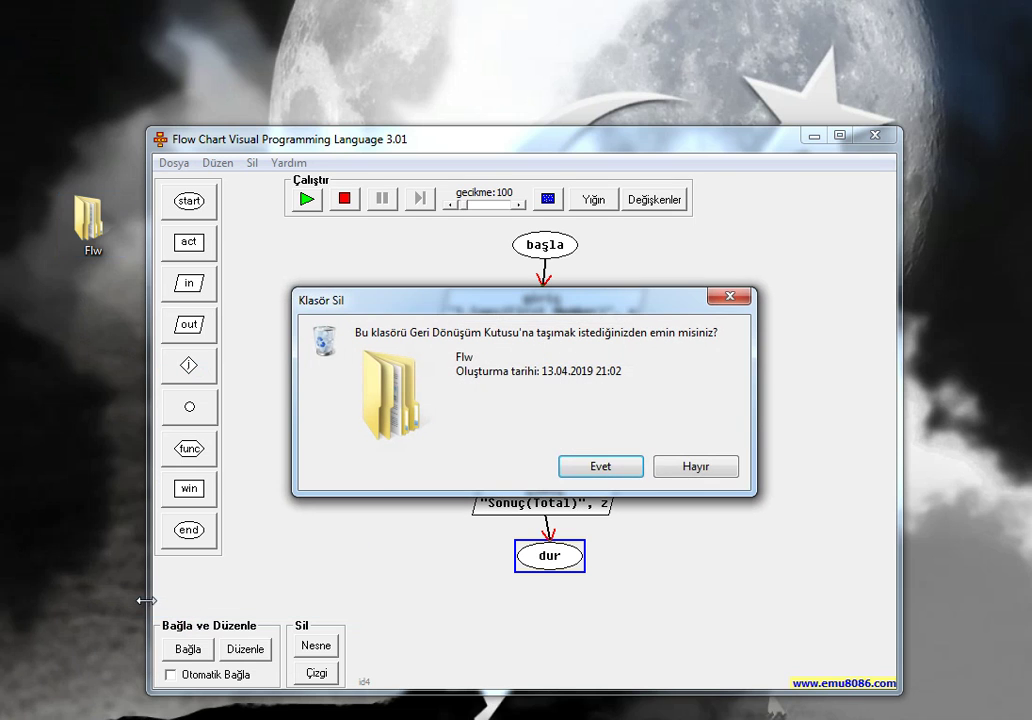
pyautogui.click(598, 466)
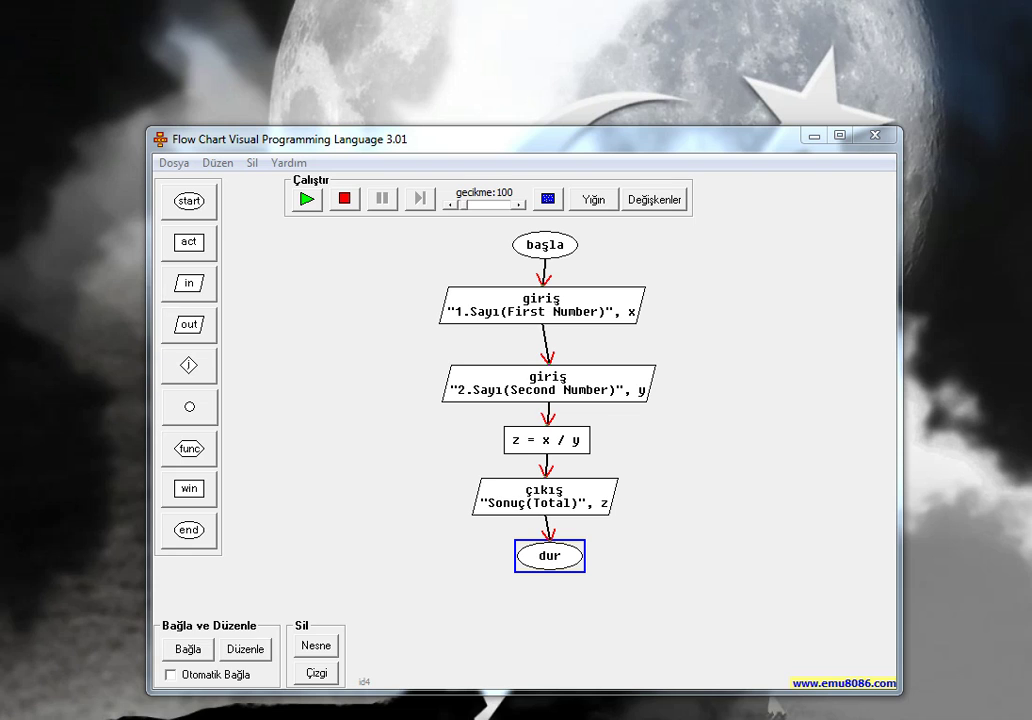
# - Switch to the file explorer window showing drive E: with the original Flw folder, and close that window
pyautogui.moveTo(100, 712)
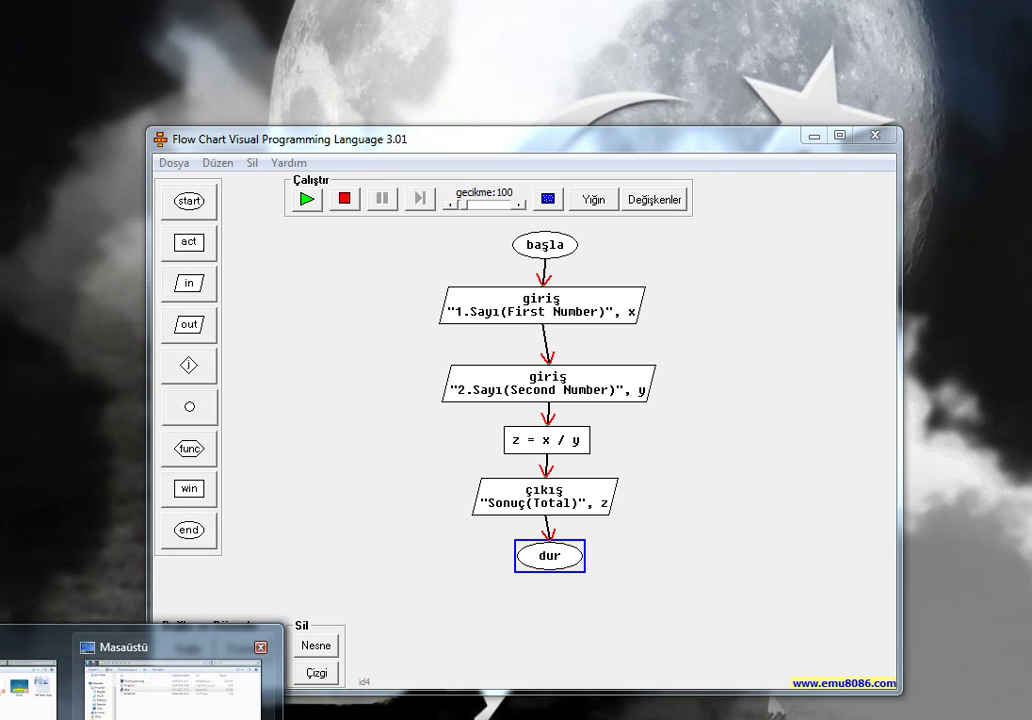
pyautogui.click(28, 688)
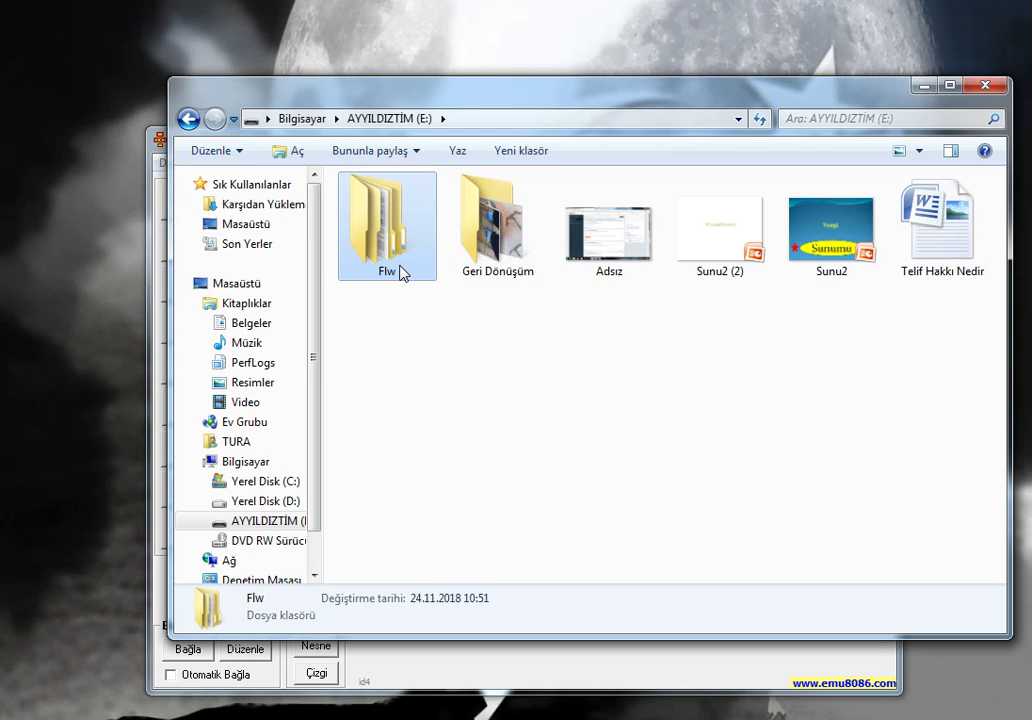
pyautogui.click(985, 85)
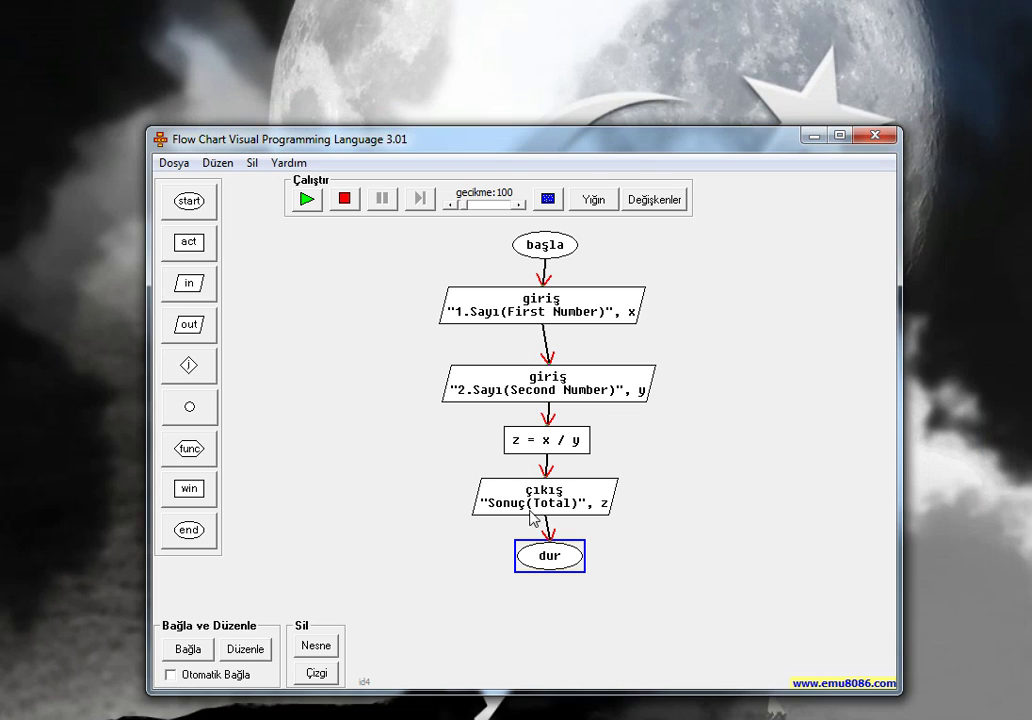